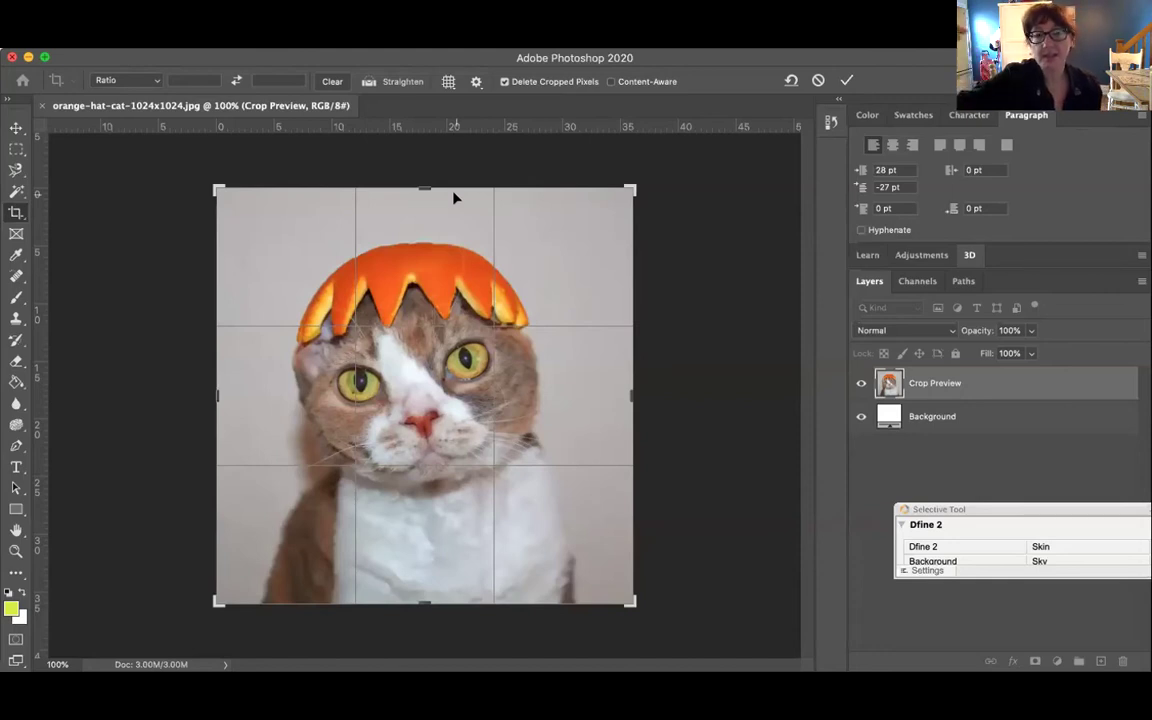
- Commit the square crop and convert to black and white: Reds 3, Yellows 72, Greens -23, Blues 148
click(16, 128)
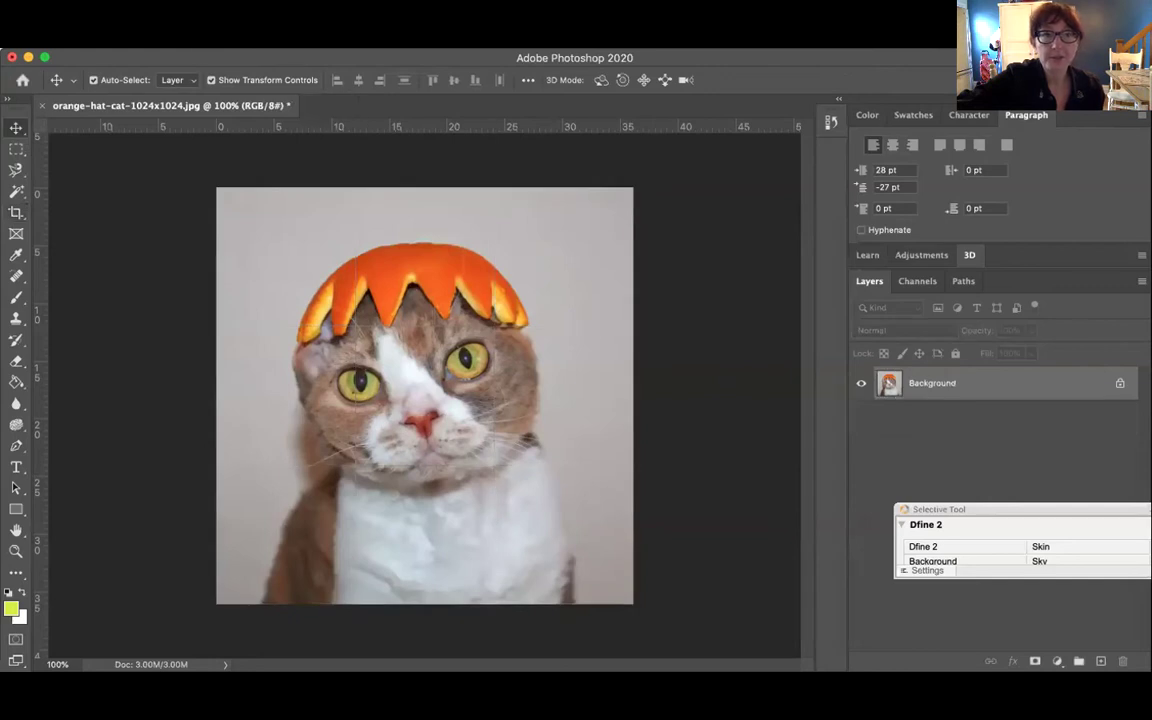
click(205, 38)
mouse_move(222, 87)
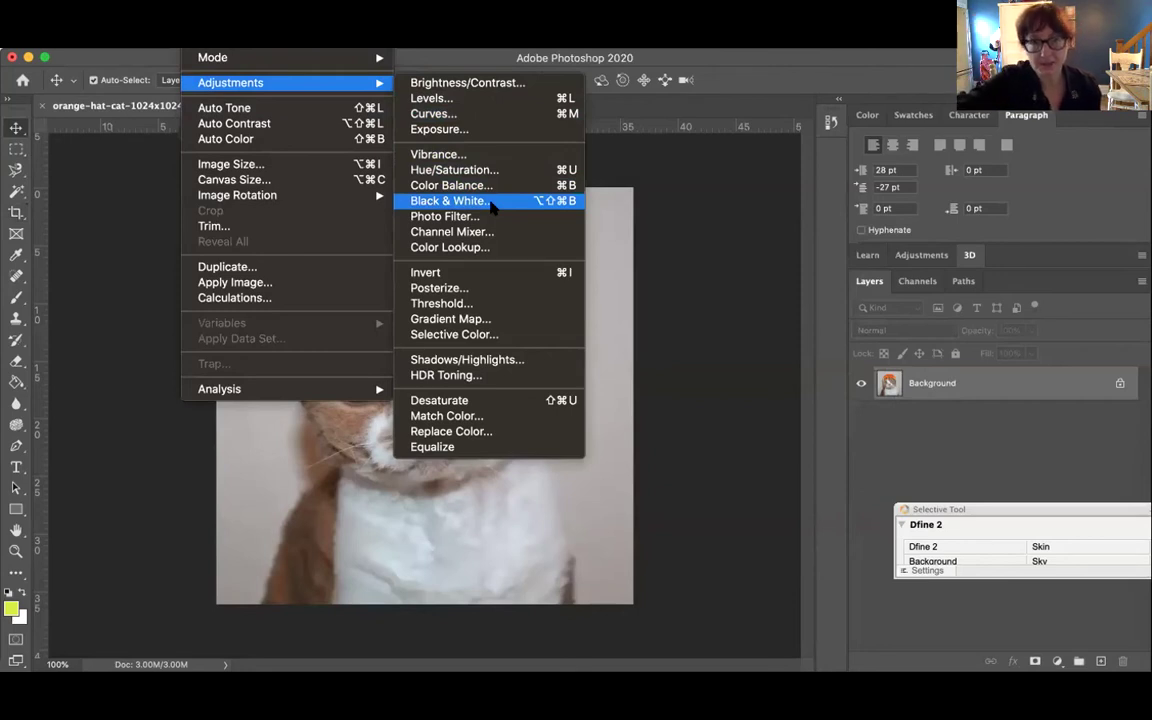
click(491, 205)
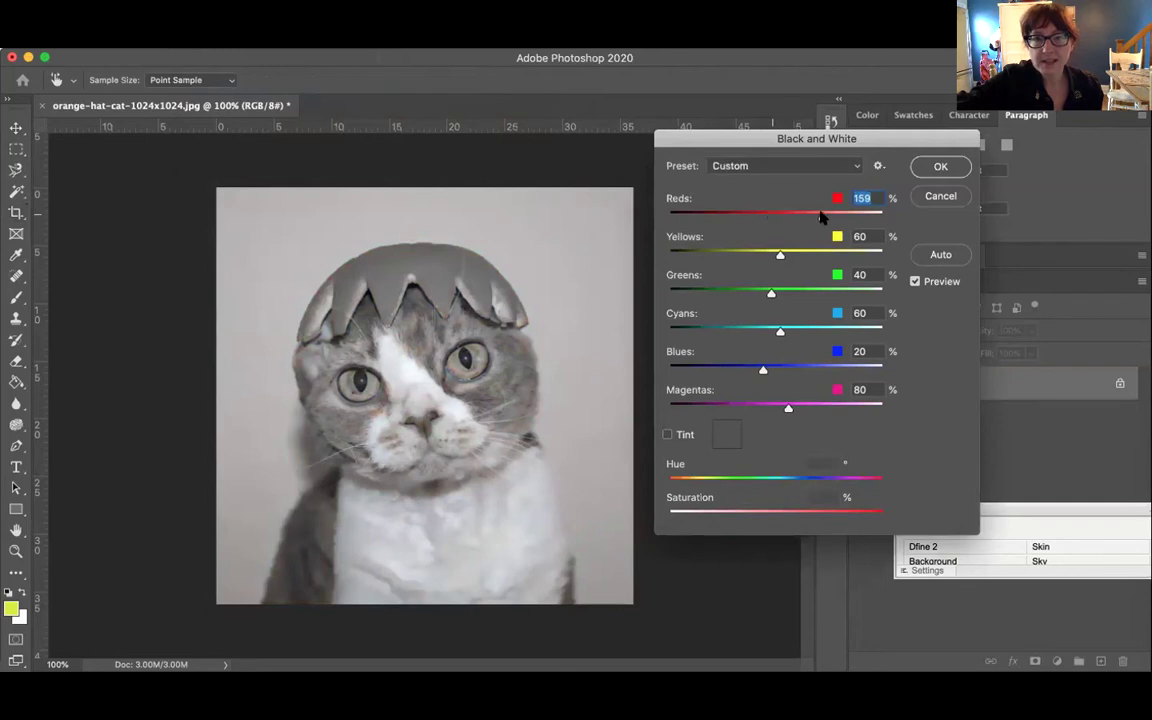
drag(770, 217, 806, 254)
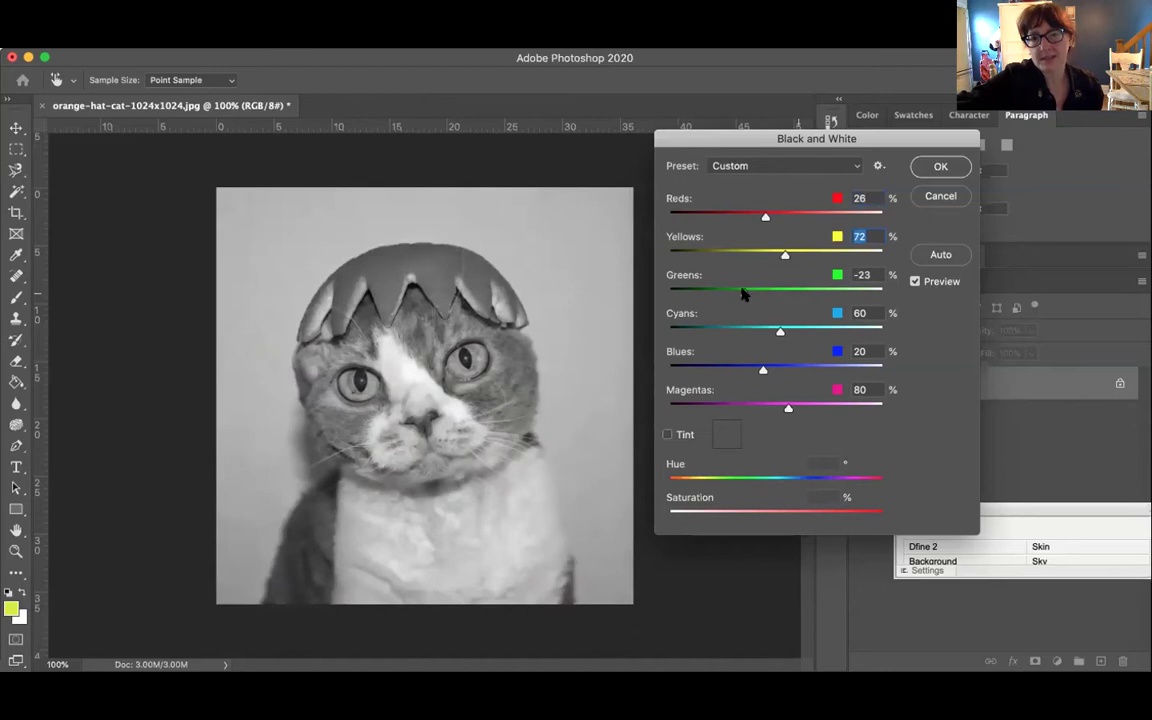
drag(727, 329, 731, 331)
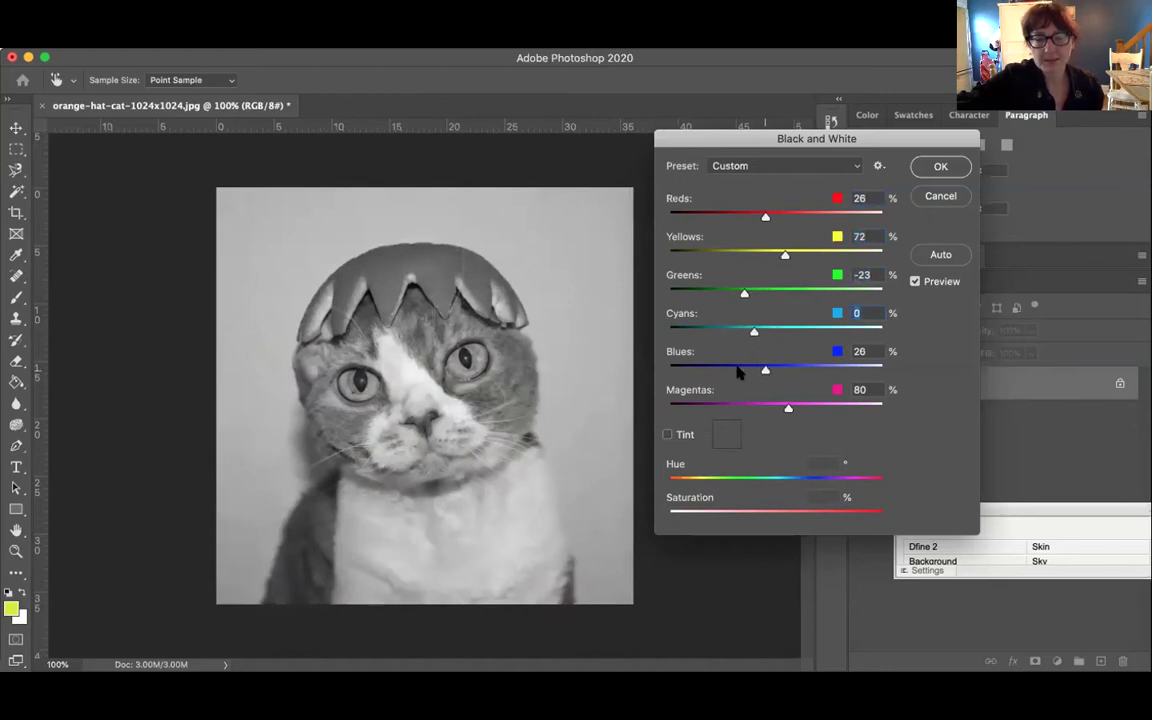
key(Tab)
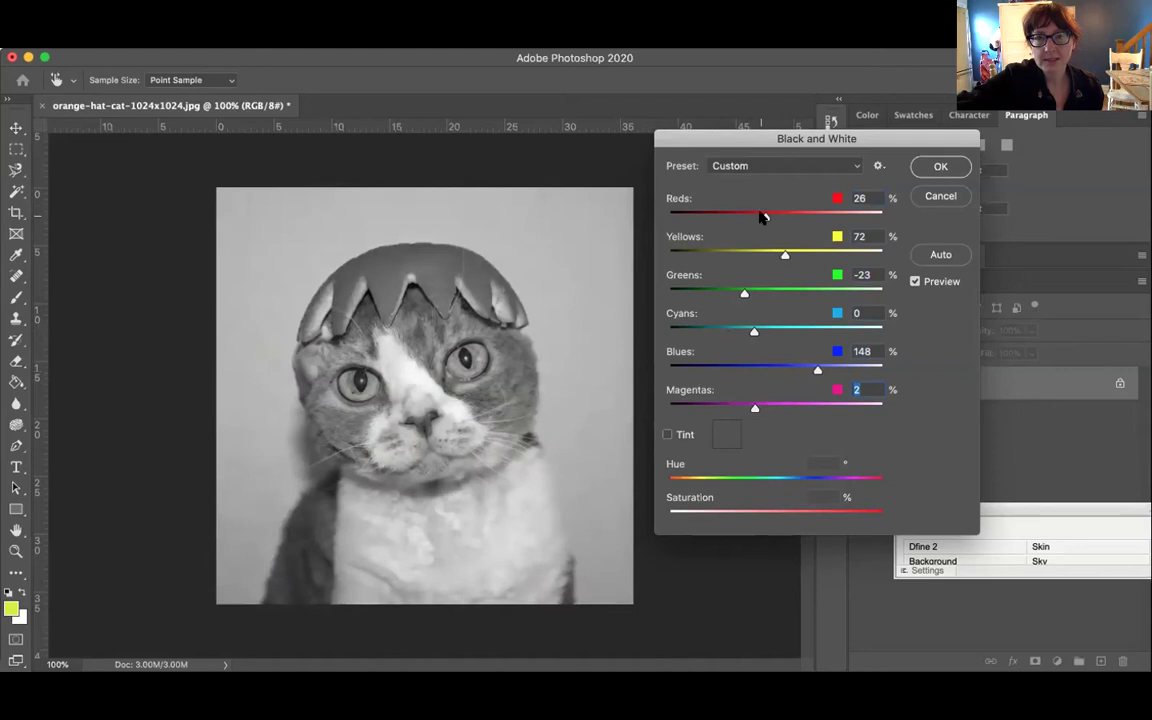
drag(763, 217, 755, 220)
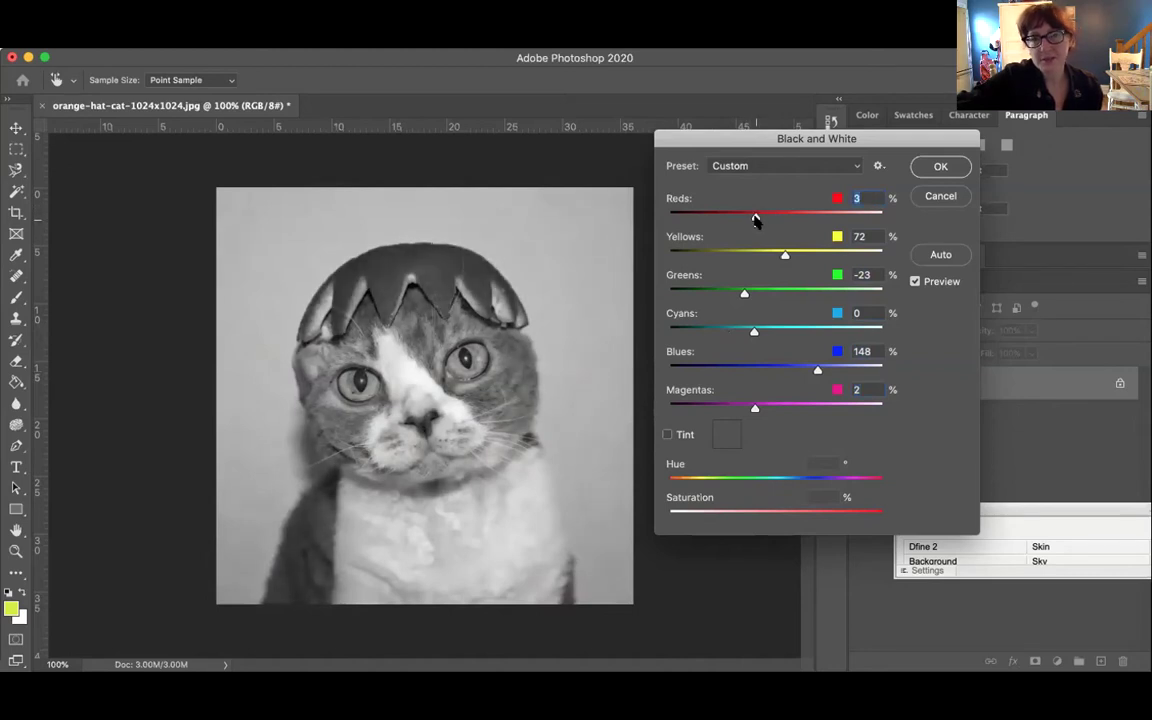
click(924, 168)
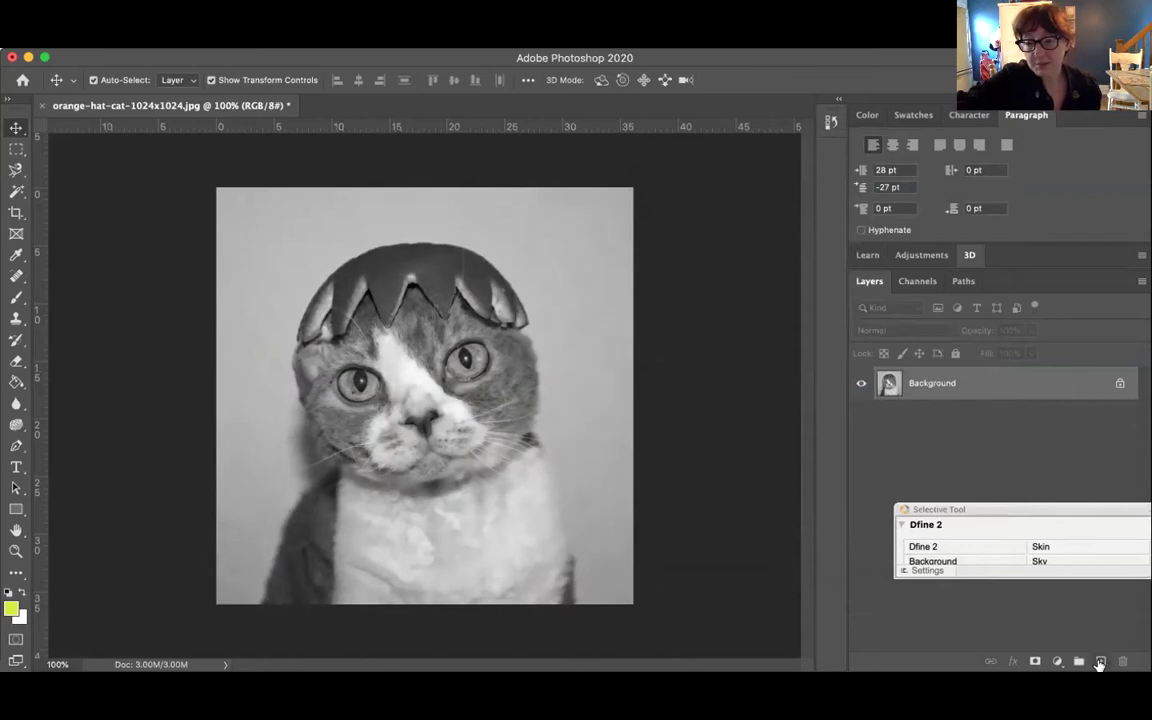
- Add an empty Layer 1 and set the foreground colour to dark red #8A0700
click(1100, 662)
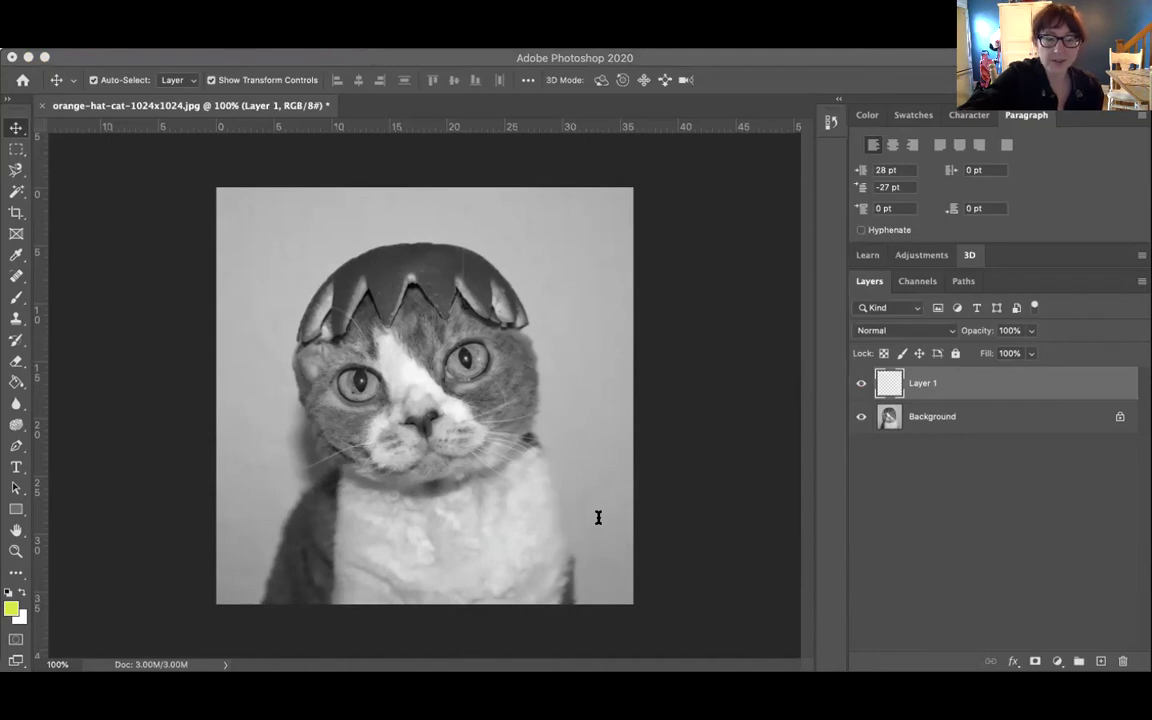
click(11, 607)
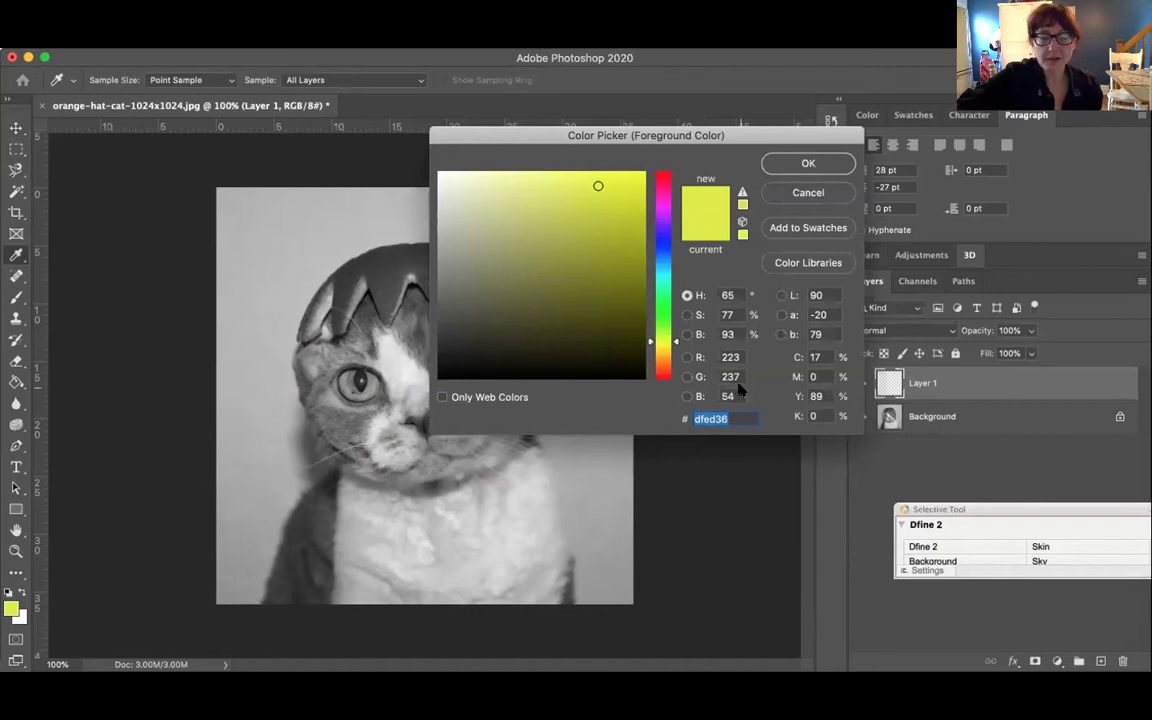
text(8A0700)
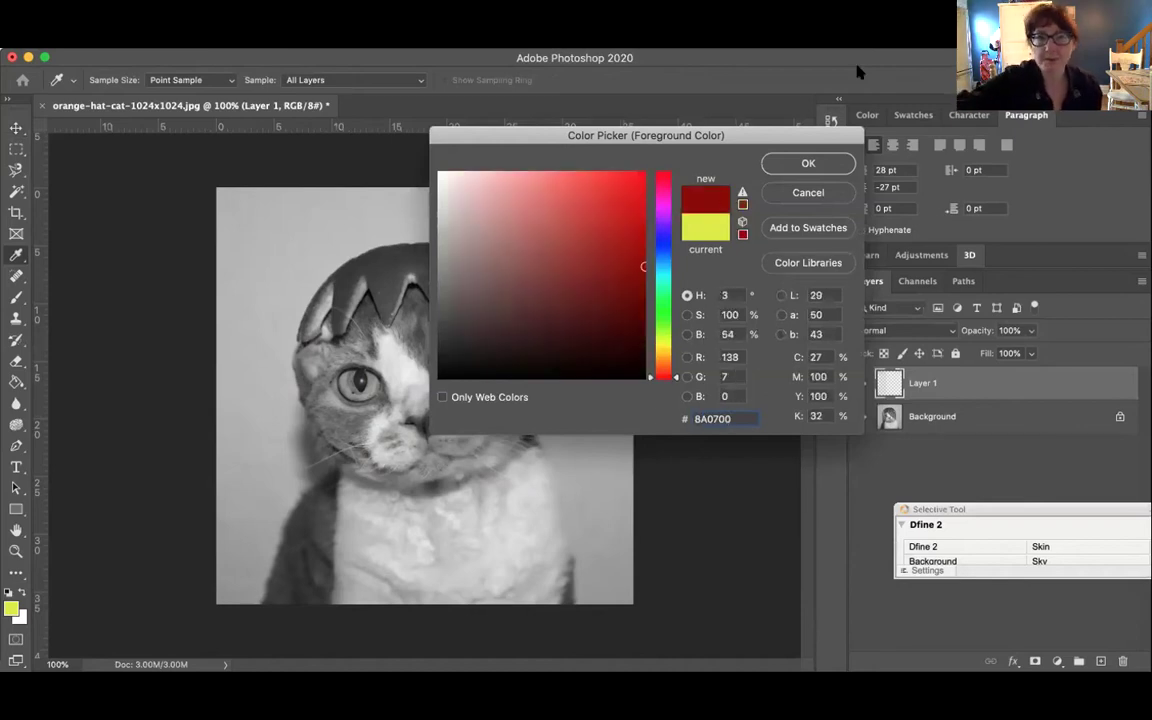
click(826, 168)
- Brush dark red over the hat's middle, edges and right side on Layer 1
key(v)
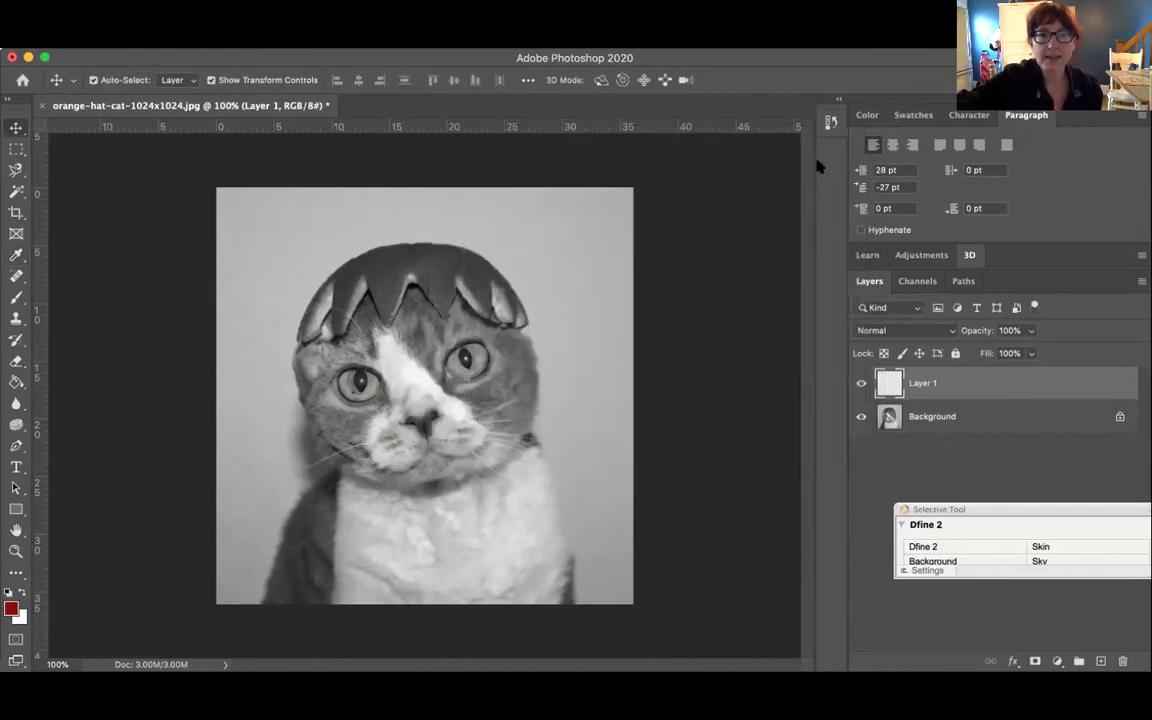
click(16, 297)
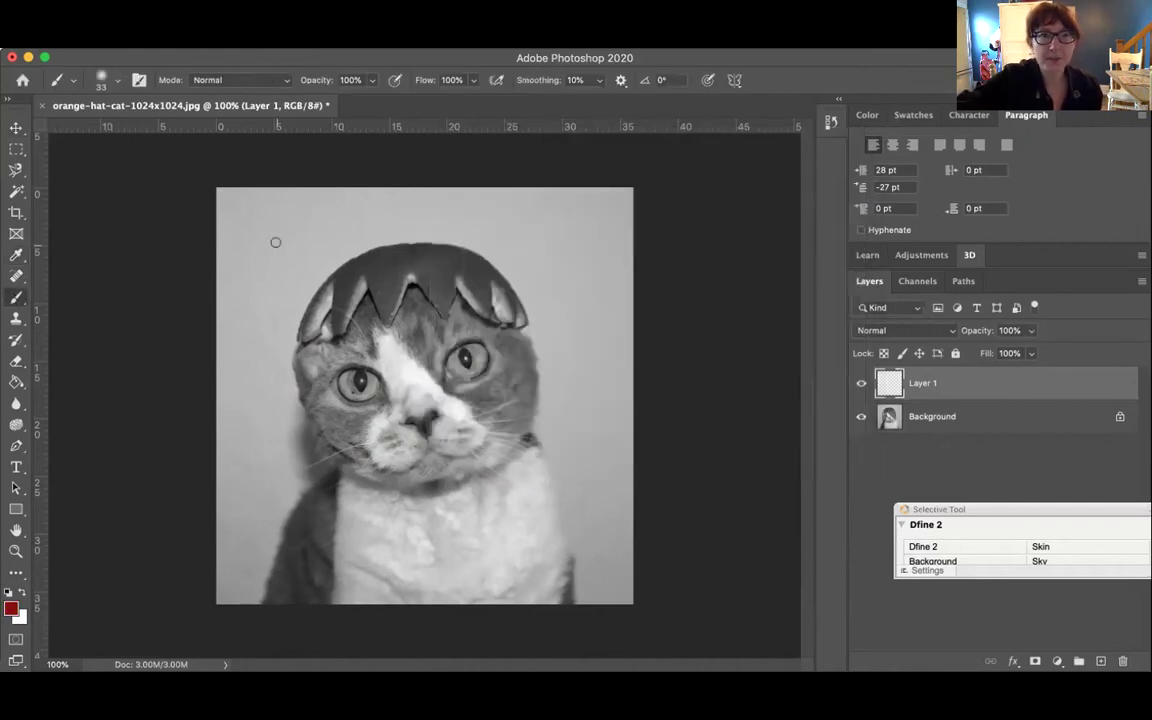
mouse_move(386, 310)
mouse_down()
mouse_move(387, 286)
mouse_move(374, 290)
mouse_move(404, 278)
mouse_move(397, 292)
mouse_move(388, 266)
mouse_move(358, 280)
mouse_move(343, 320)
mouse_move(330, 300)
mouse_move(304, 328)
mouse_move(300, 278)
mouse_up()
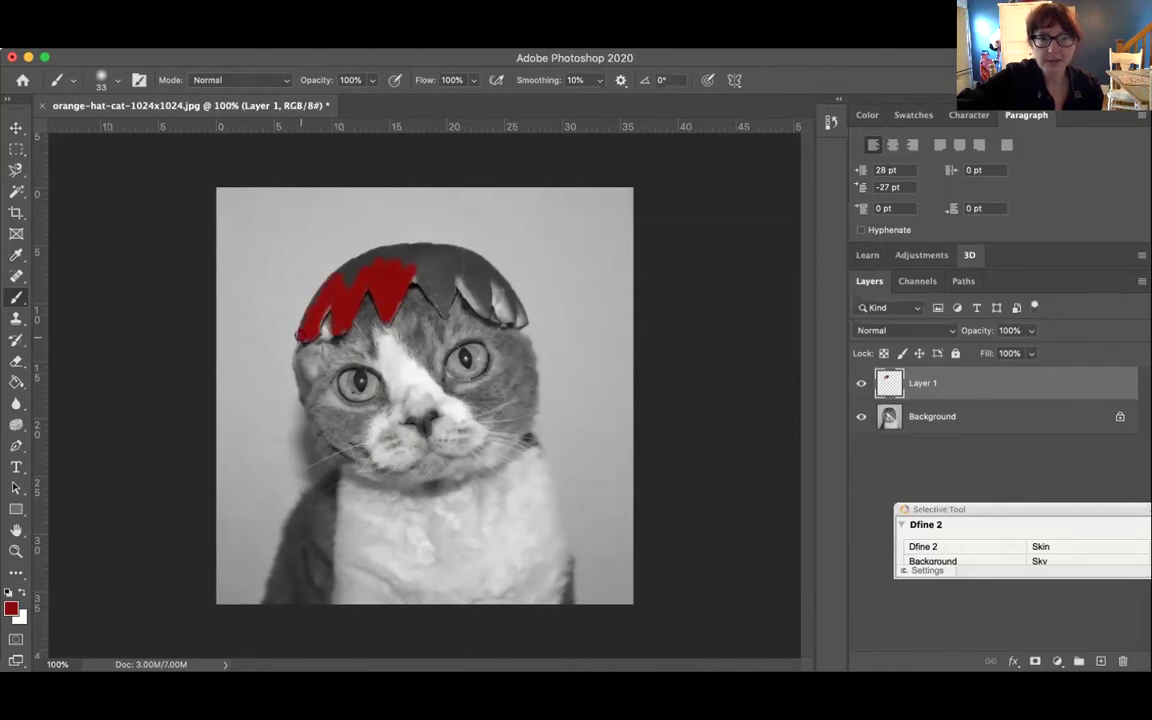
drag(301, 336, 310, 318)
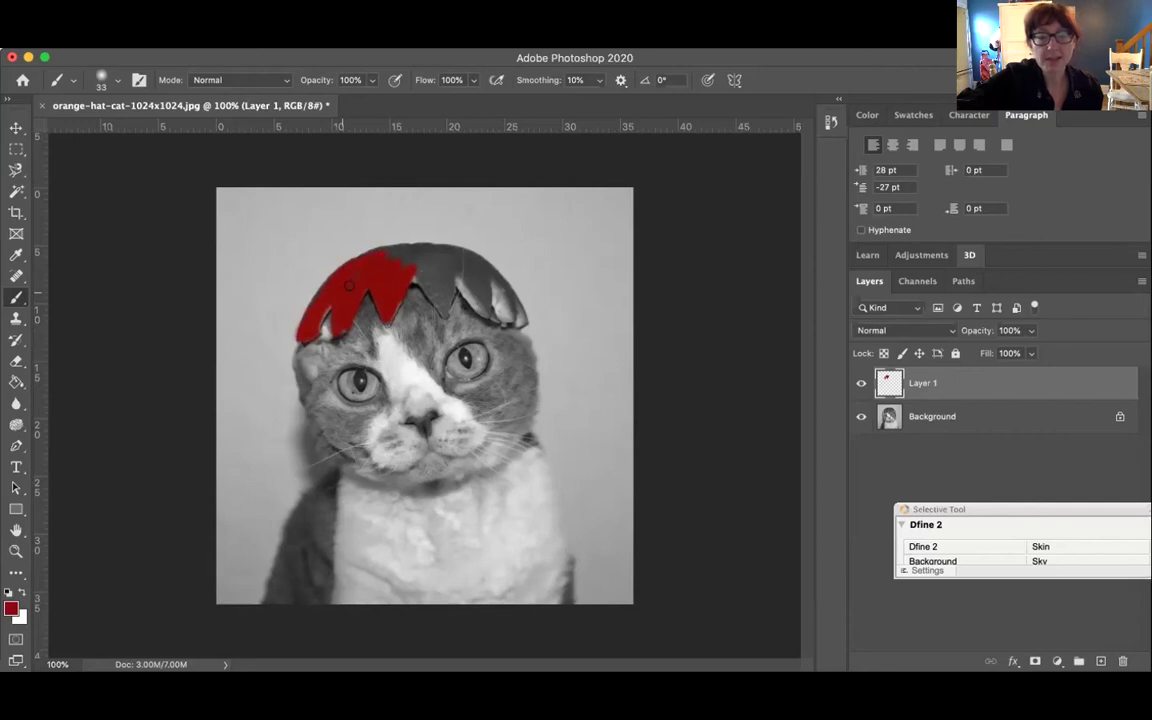
drag(422, 265, 379, 262)
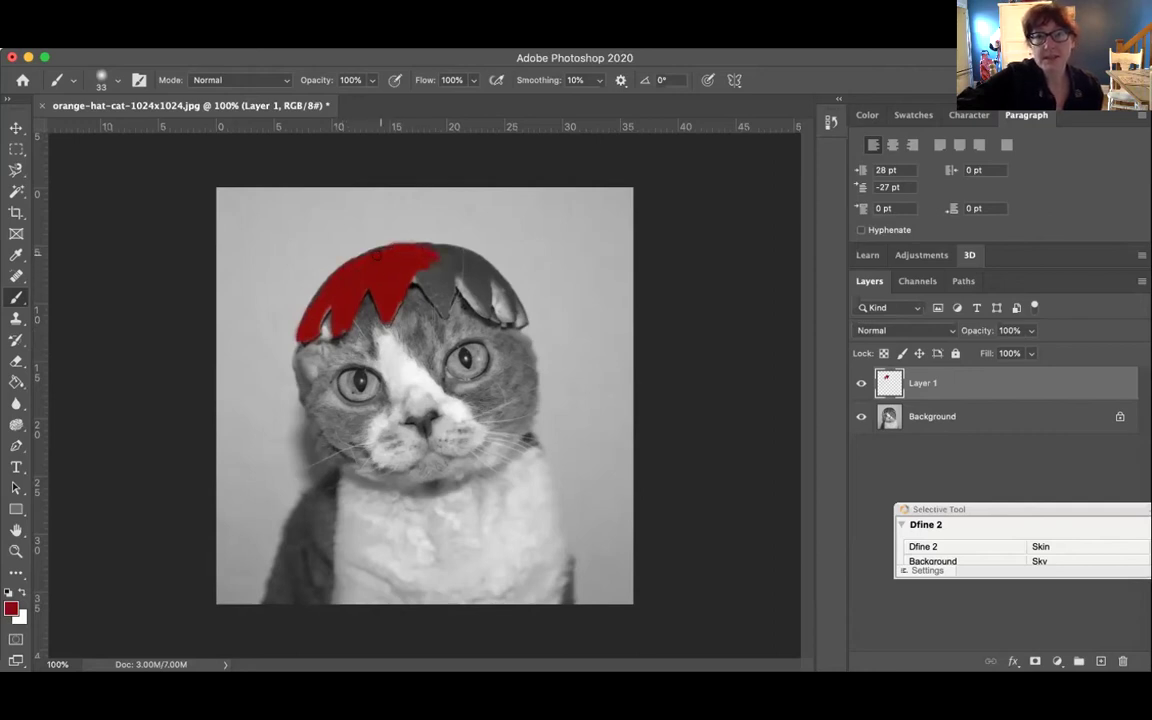
mouse_move(405, 243)
mouse_down()
mouse_move(470, 250)
mouse_move(446, 258)
mouse_move(475, 256)
mouse_move(470, 290)
mouse_move(447, 285)
mouse_move(510, 318)
mouse_up()
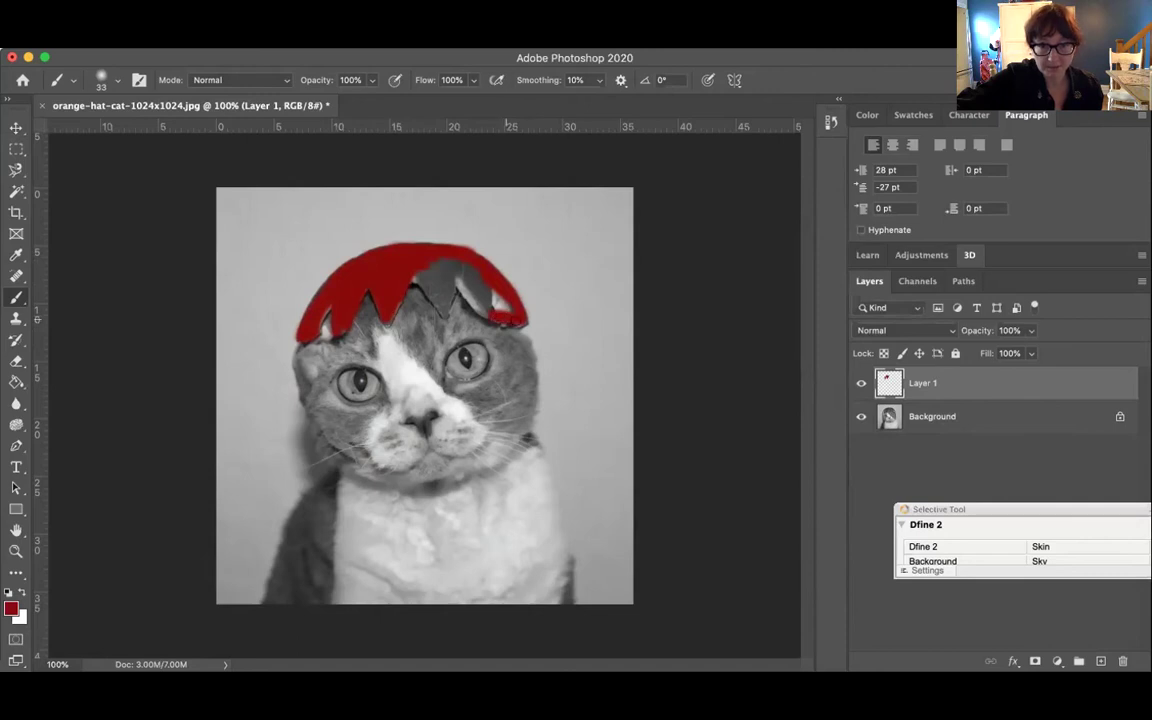
mouse_move(431, 276)
mouse_down()
mouse_move(411, 258)
mouse_move(402, 276)
mouse_move(424, 272)
mouse_move(392, 252)
mouse_move(461, 280)
mouse_move(476, 273)
mouse_move(458, 279)
mouse_move(452, 260)
mouse_up()
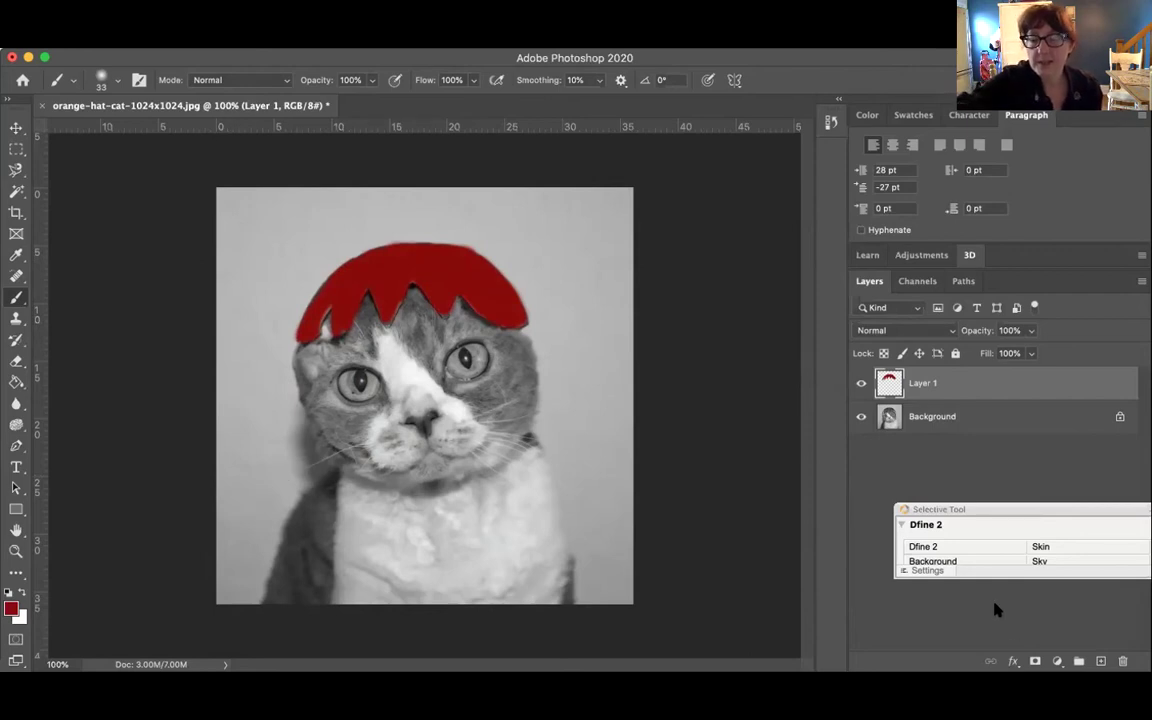
- Compare blend modes and set Layer 1 to Darken
click(950, 332)
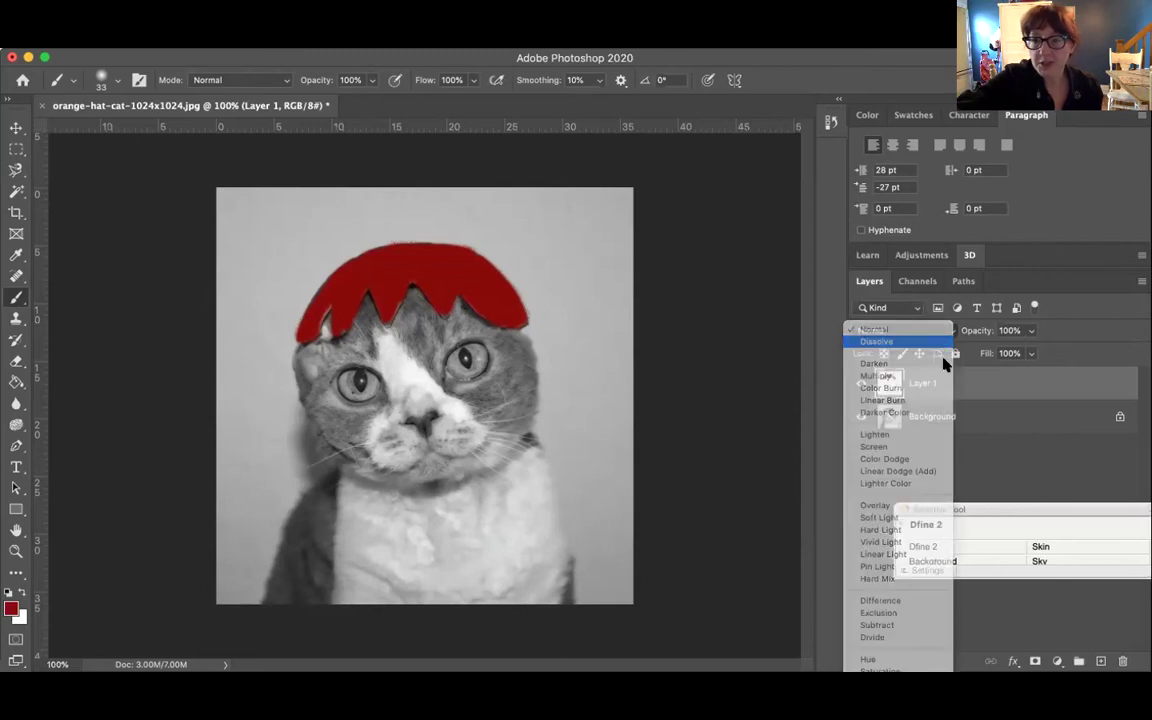
click(940, 341)
click(936, 330)
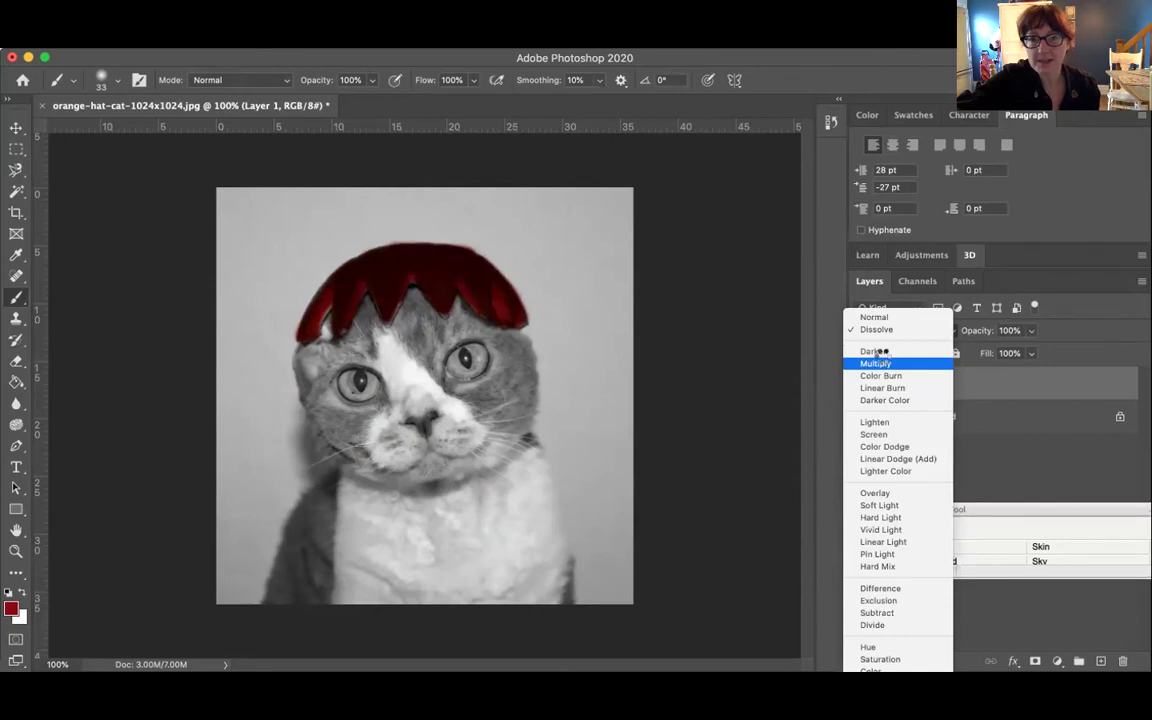
click(875, 352)
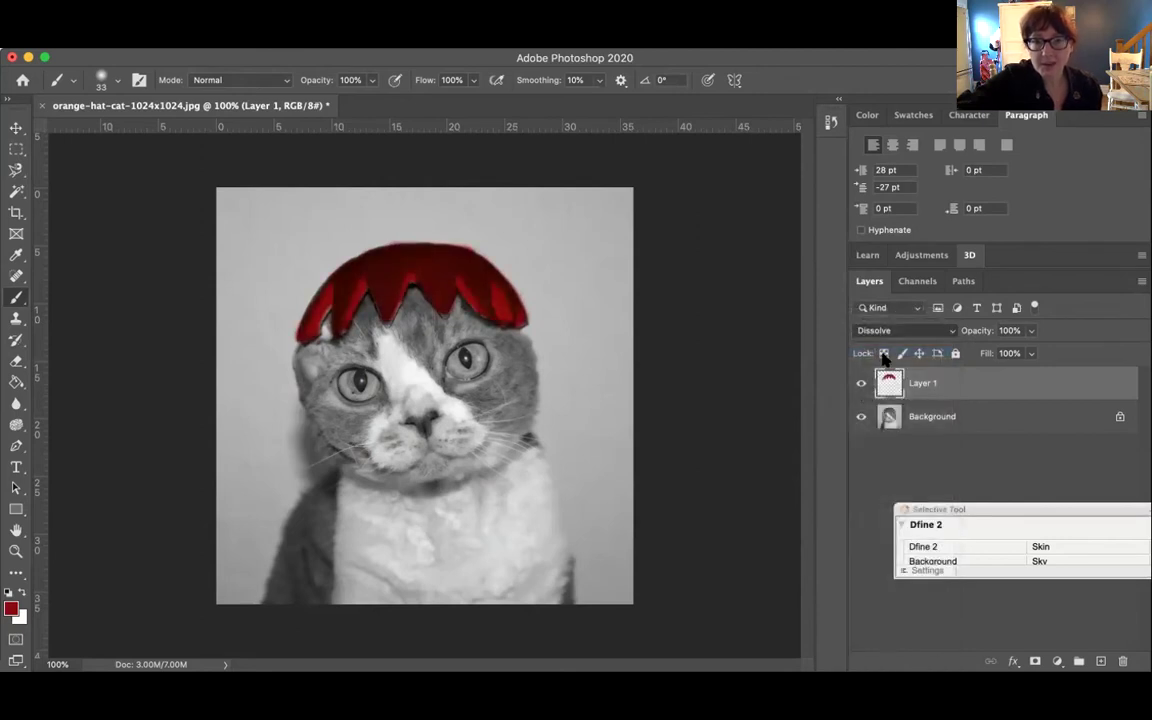
- Try the Clone Stamp on the hat and dismiss the missing-source warning
click(16, 318)
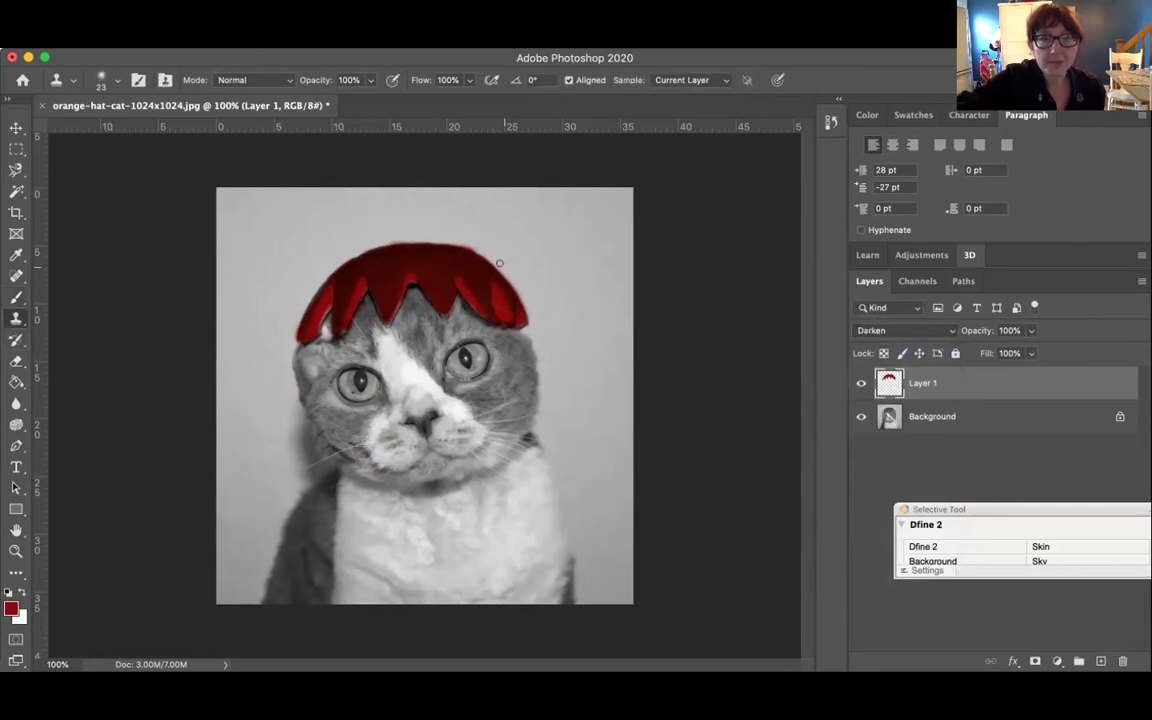
click(472, 241)
click(630, 272)
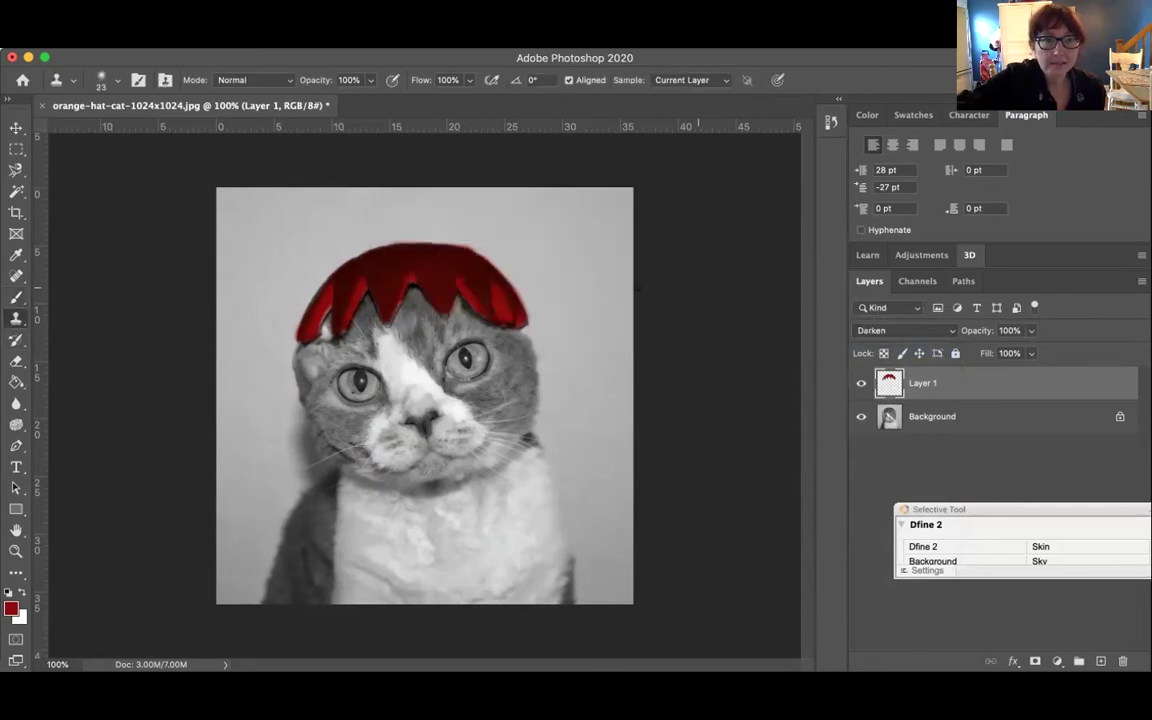
- Select the Eraser and lower Layer 1's opacity to 49%
click(18, 361)
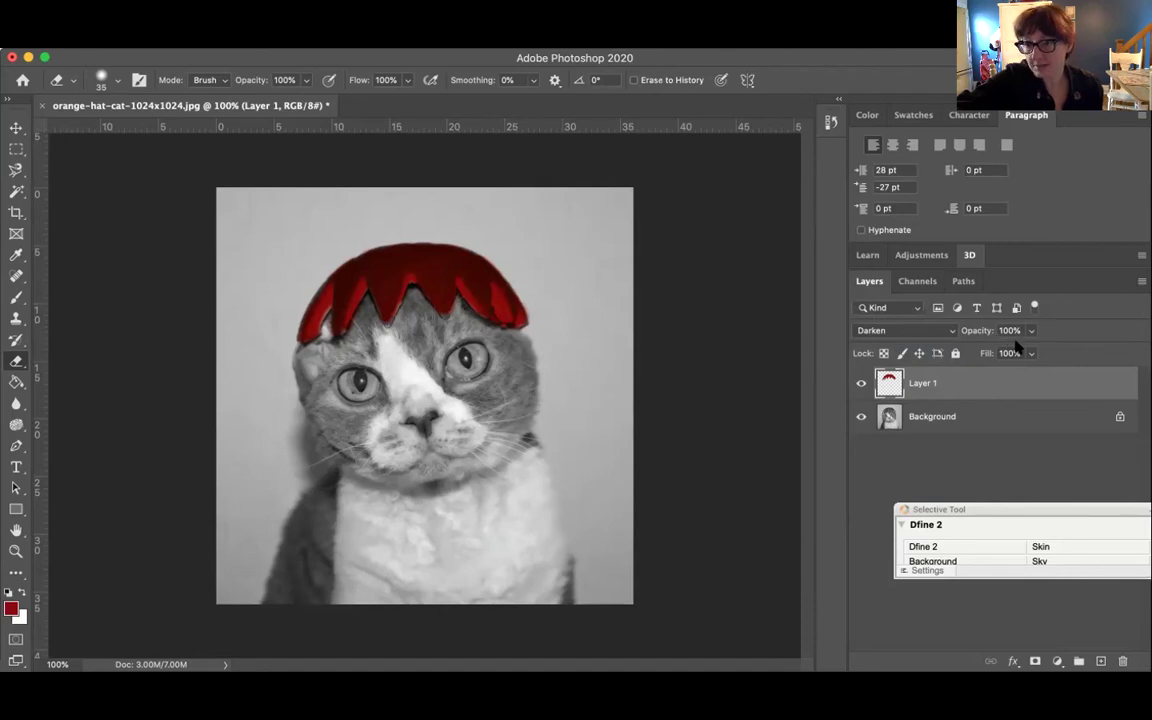
drag(1030, 332, 990, 360)
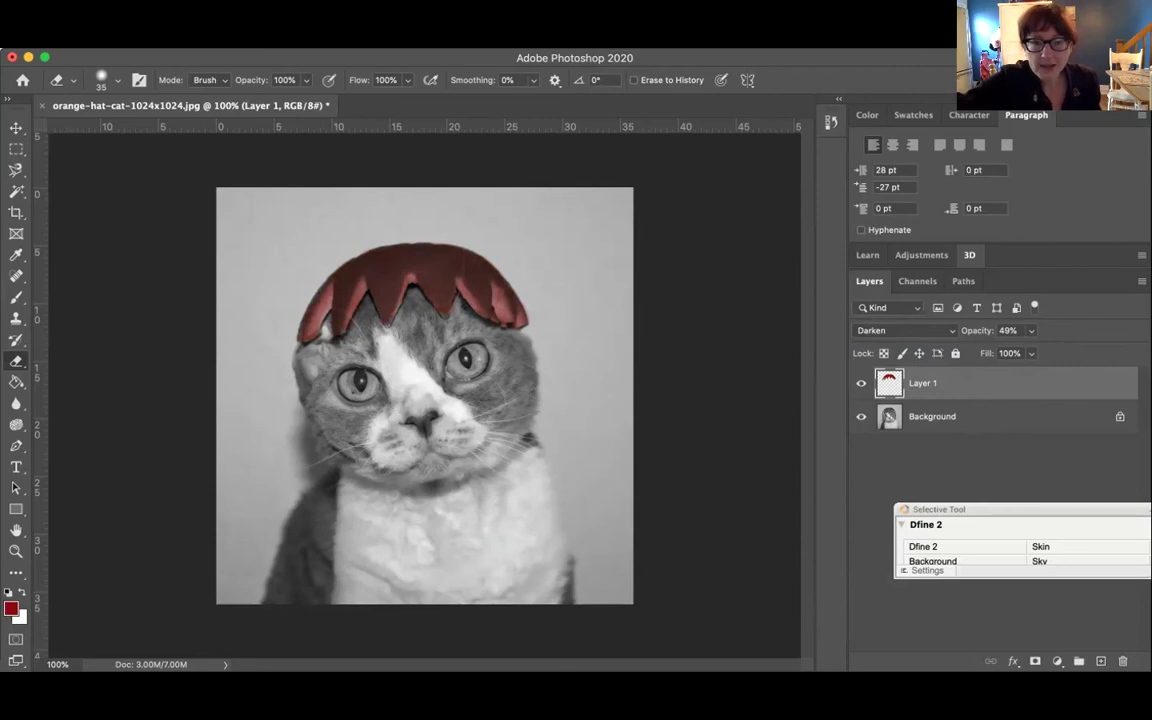
key(super+Tab)
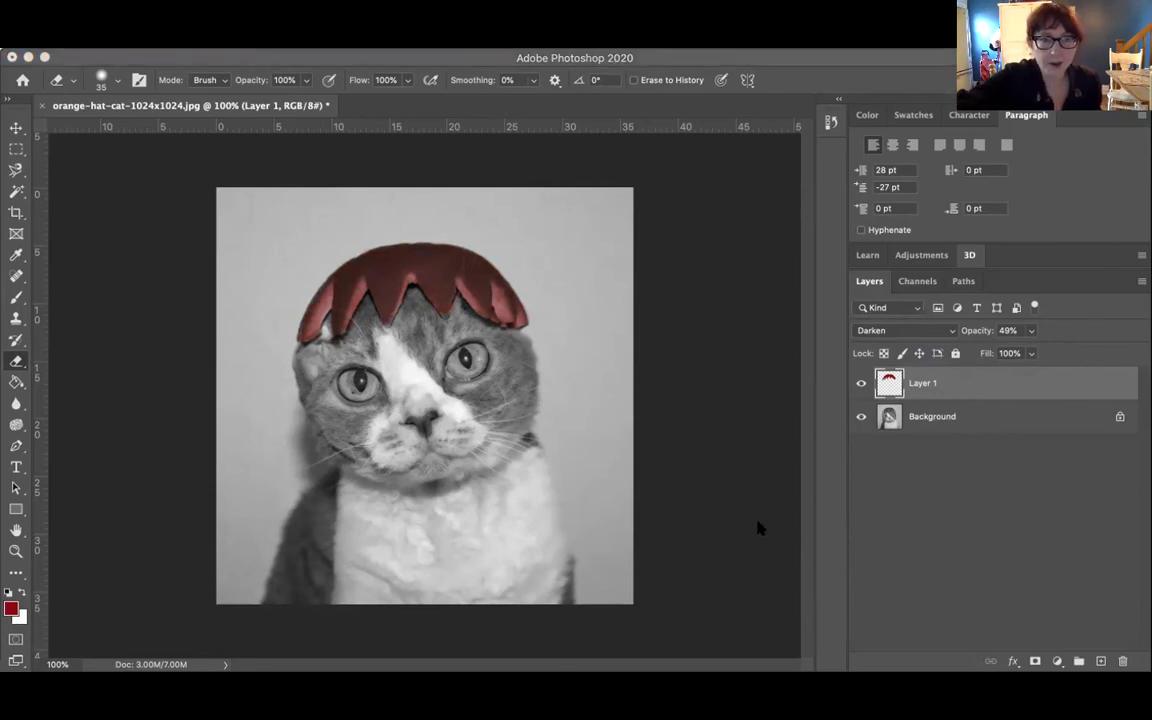
key(super+Tab)
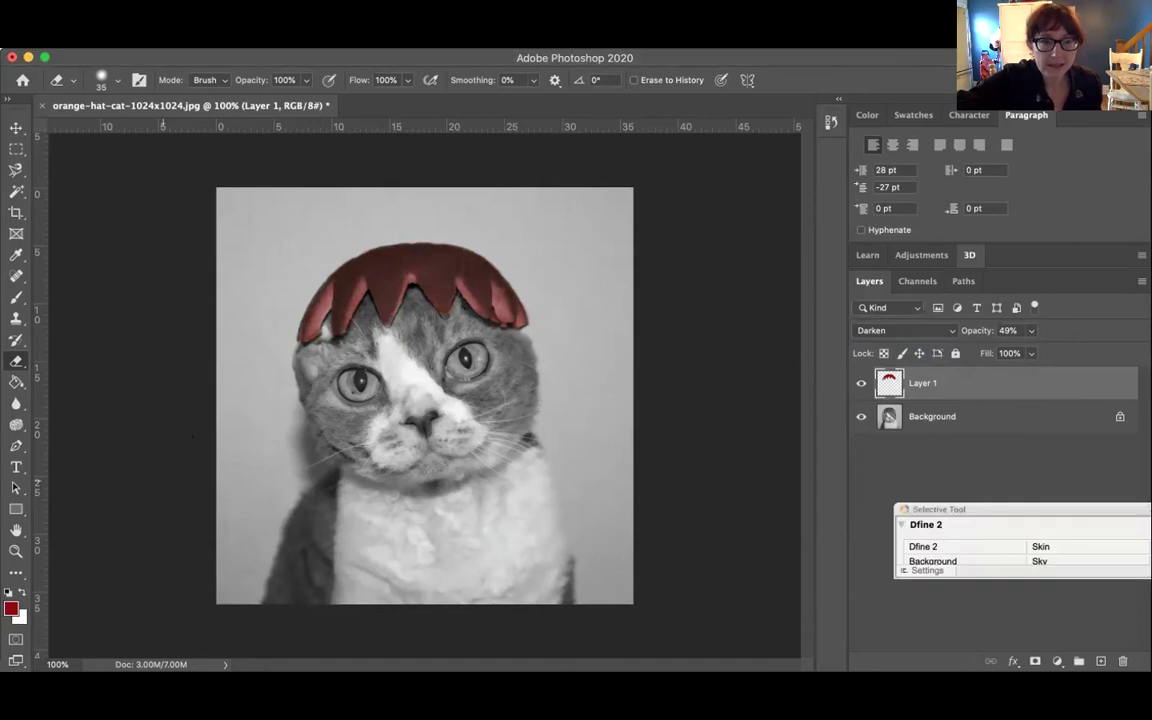
- Set the foreground colour to yellow #F3FF57 and pick the Brush tool
click(11, 608)
text(F3FF57)
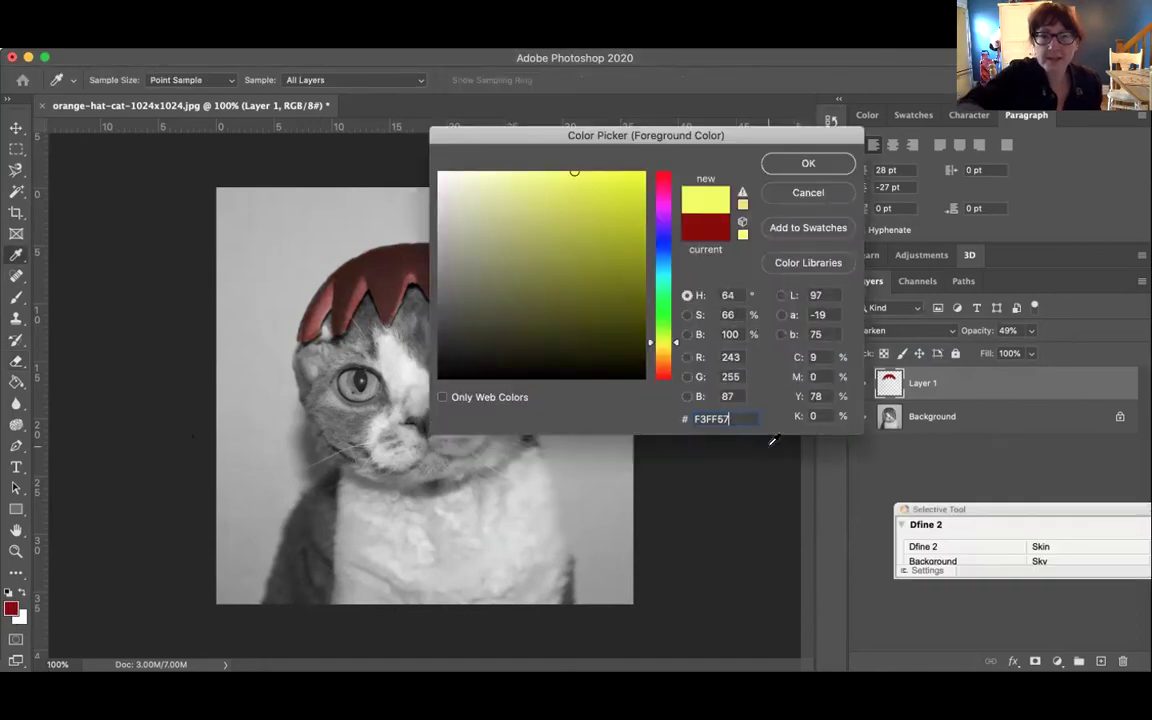
key(Return)
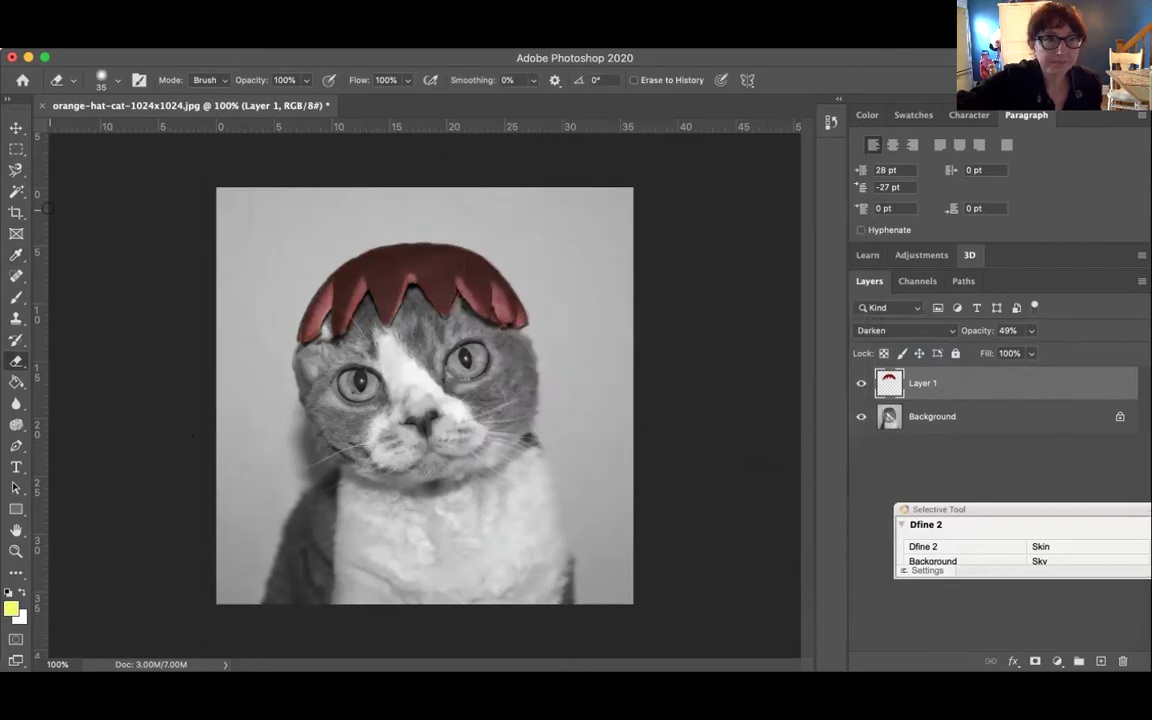
click(16, 296)
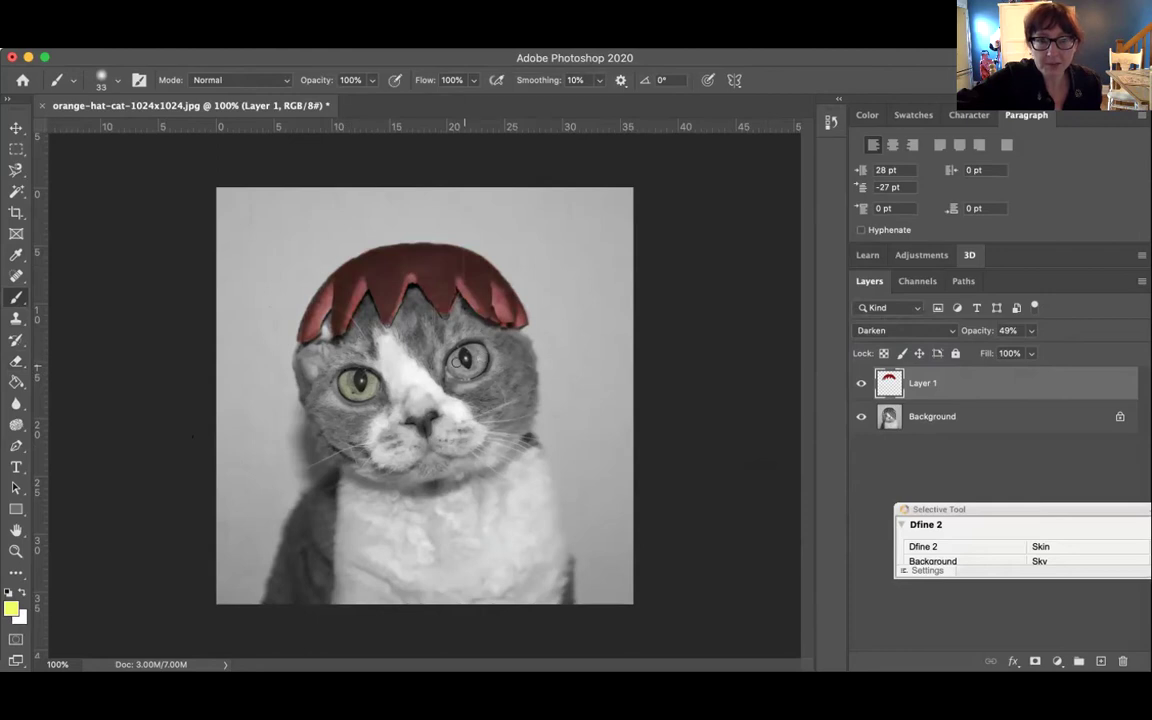
- Add a new Layer 2 with the Multiply blend mode
click(1099, 661)
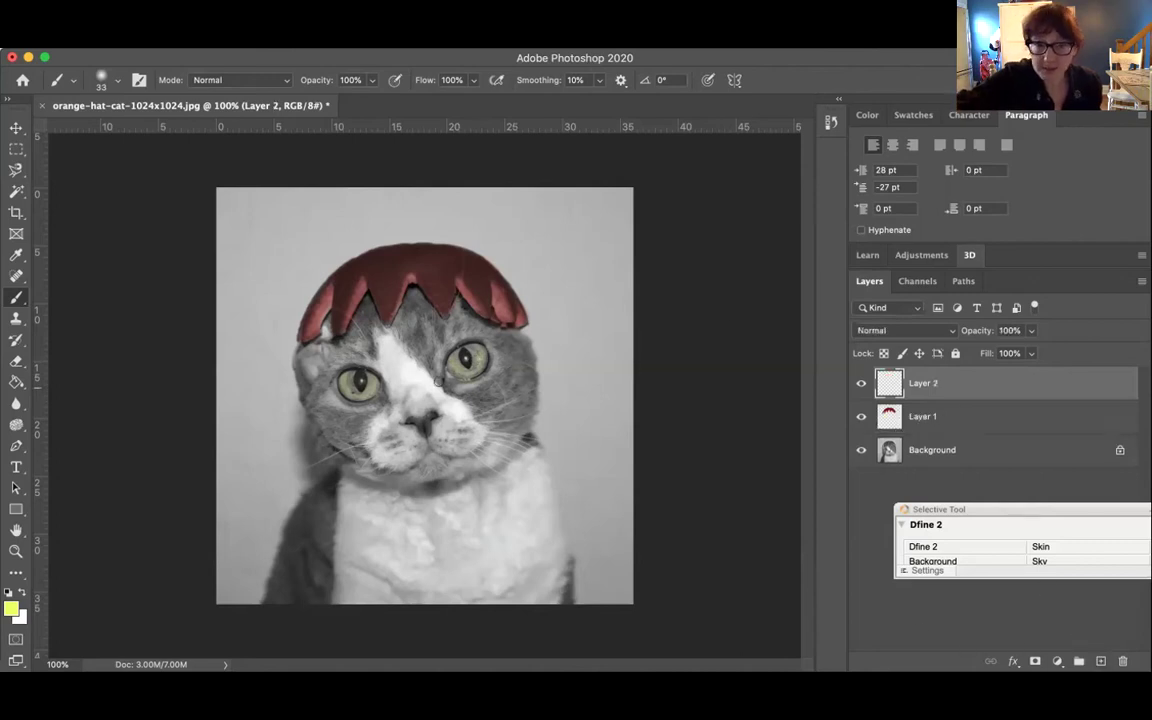
click(903, 330)
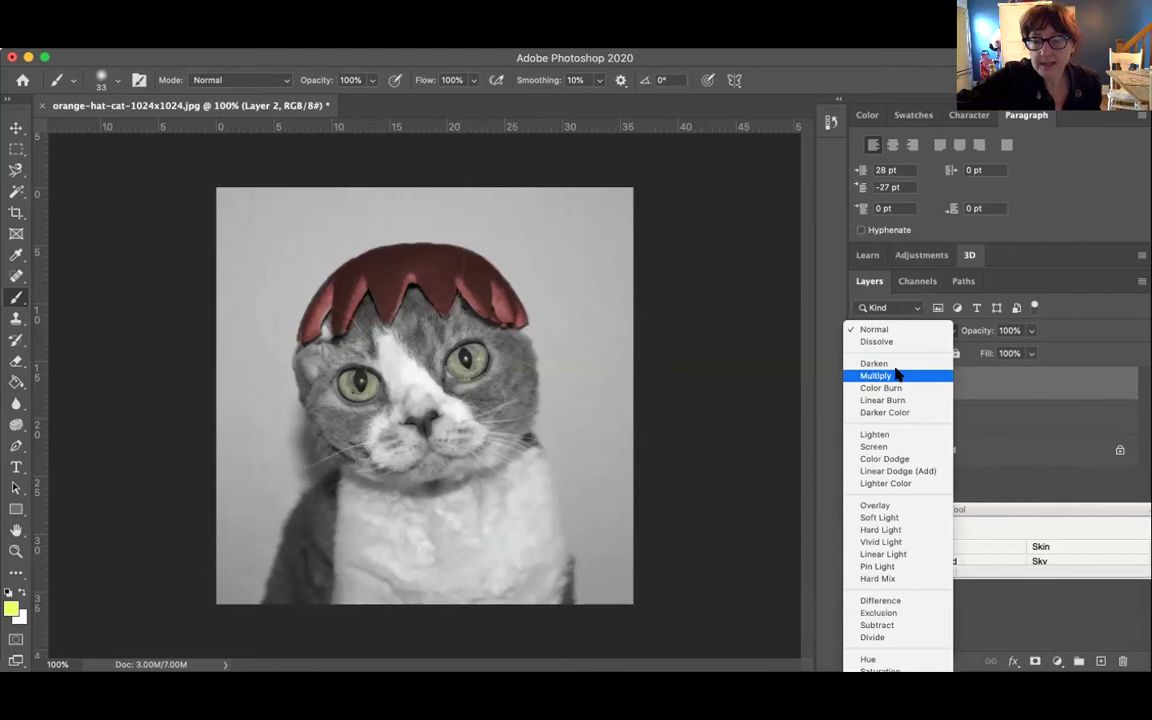
click(897, 373)
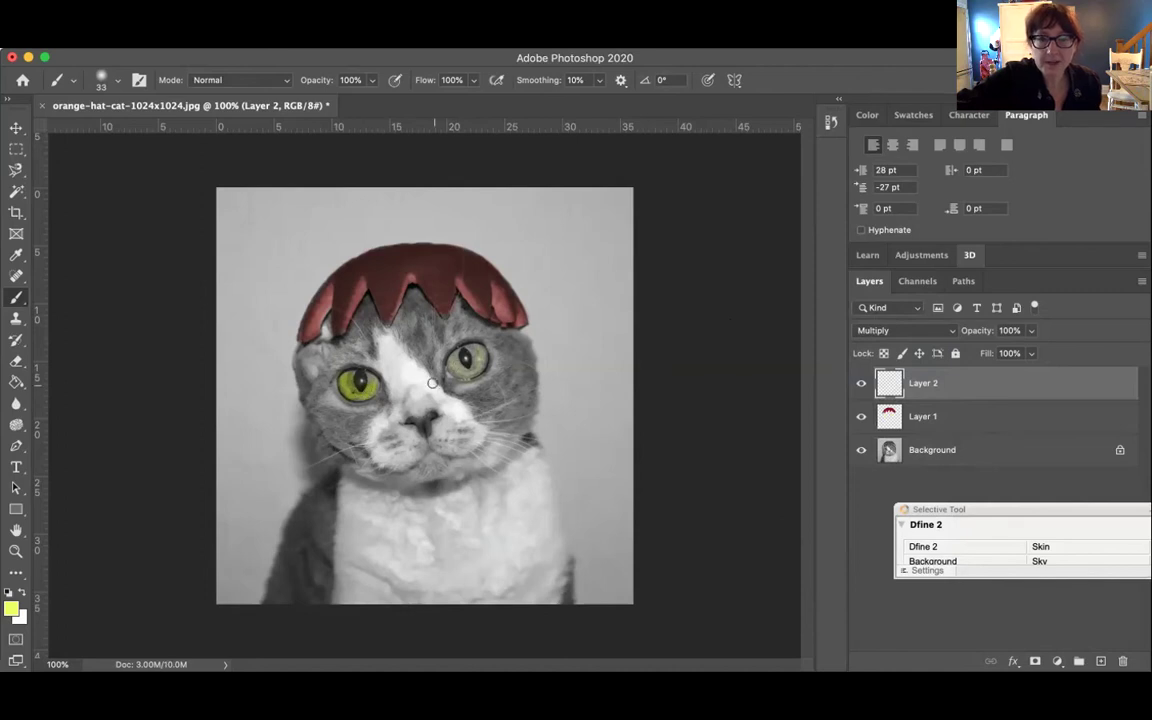
- Paint the cat's eyes yellow-green, then set the foreground colour to blue #226EB3
drag(456, 358, 460, 364)
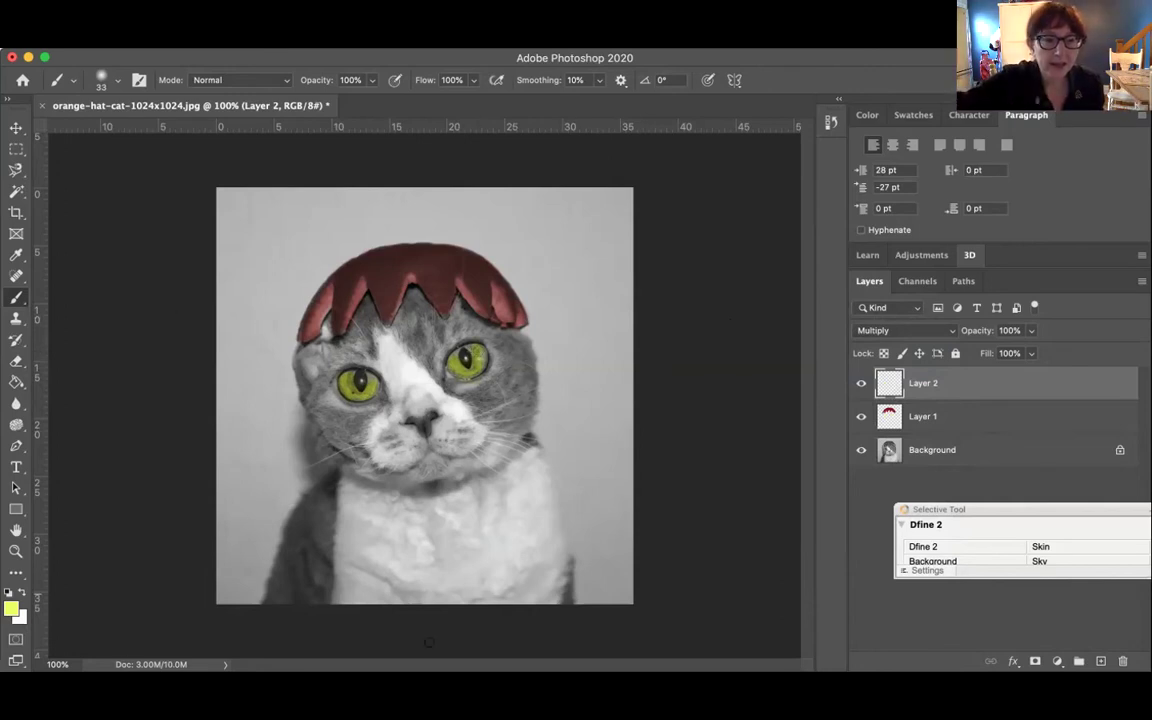
click(902, 553)
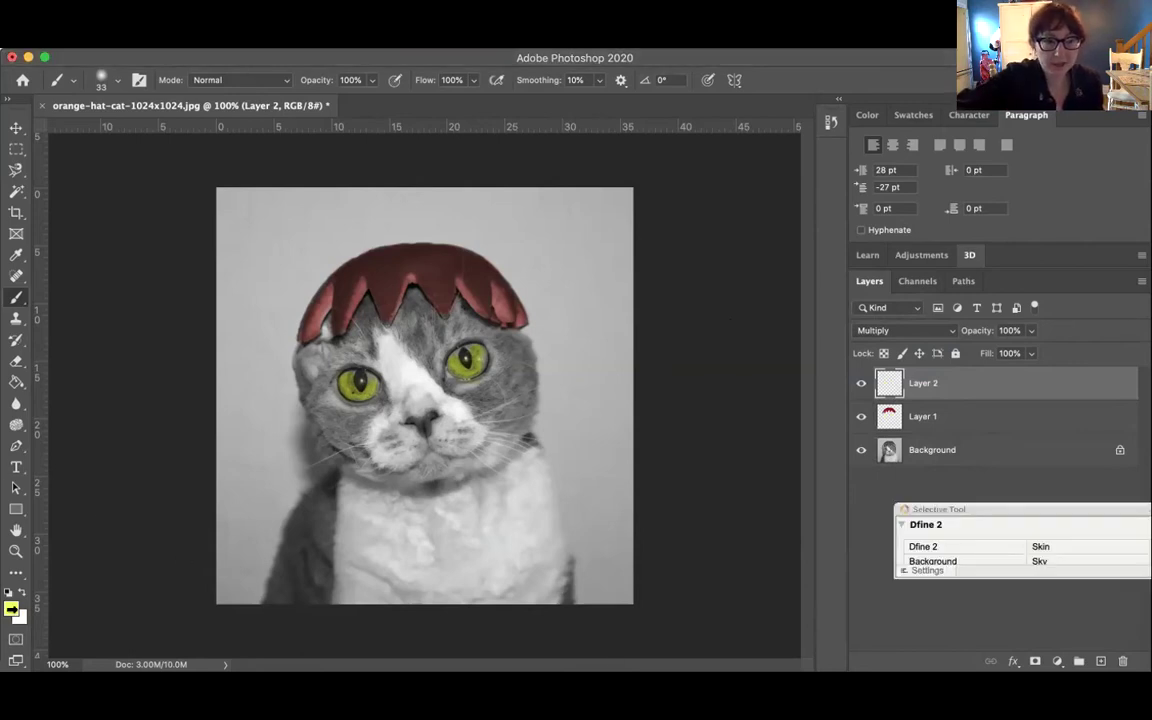
click(11, 607)
text(226EB3)
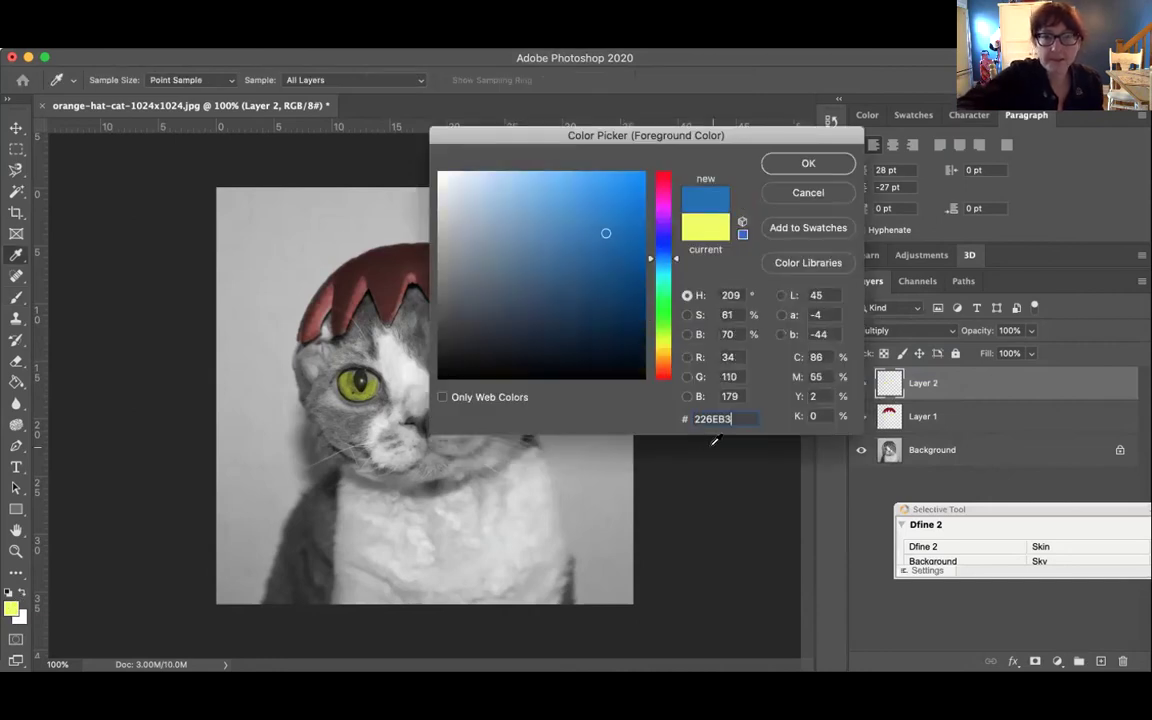
- Enlarge the brush to 100 px and paint the backdrop around the cat blue
key(Return)
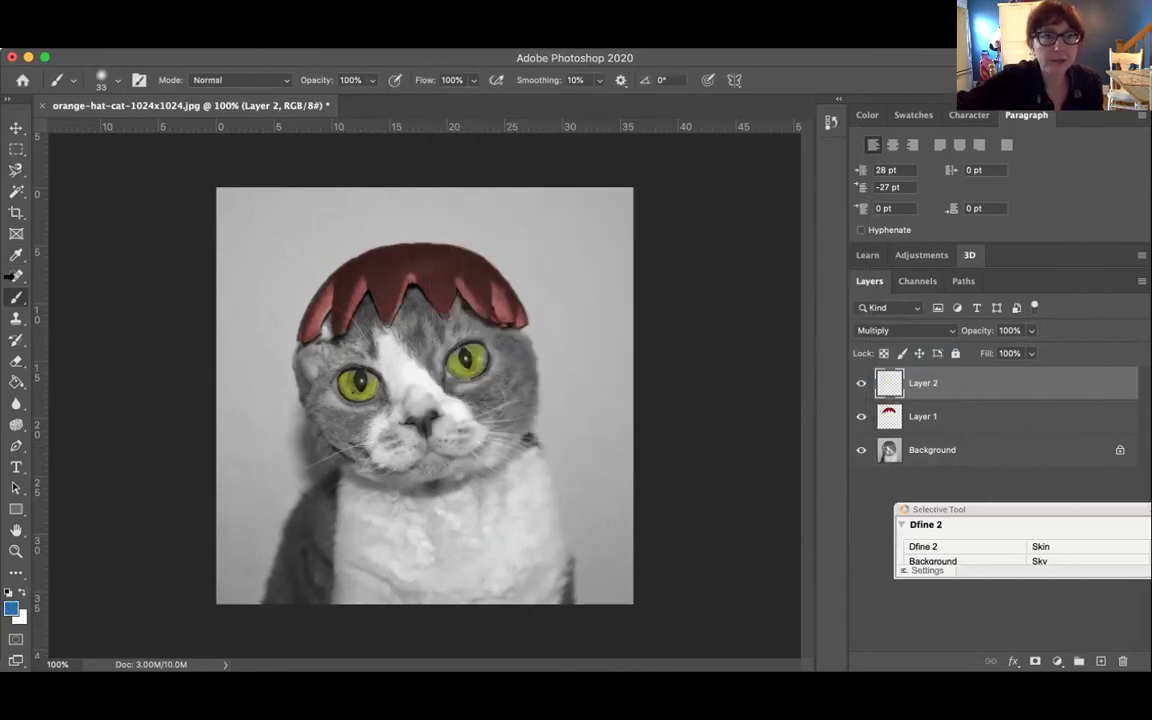
click(118, 81)
drag(110, 128, 142, 130)
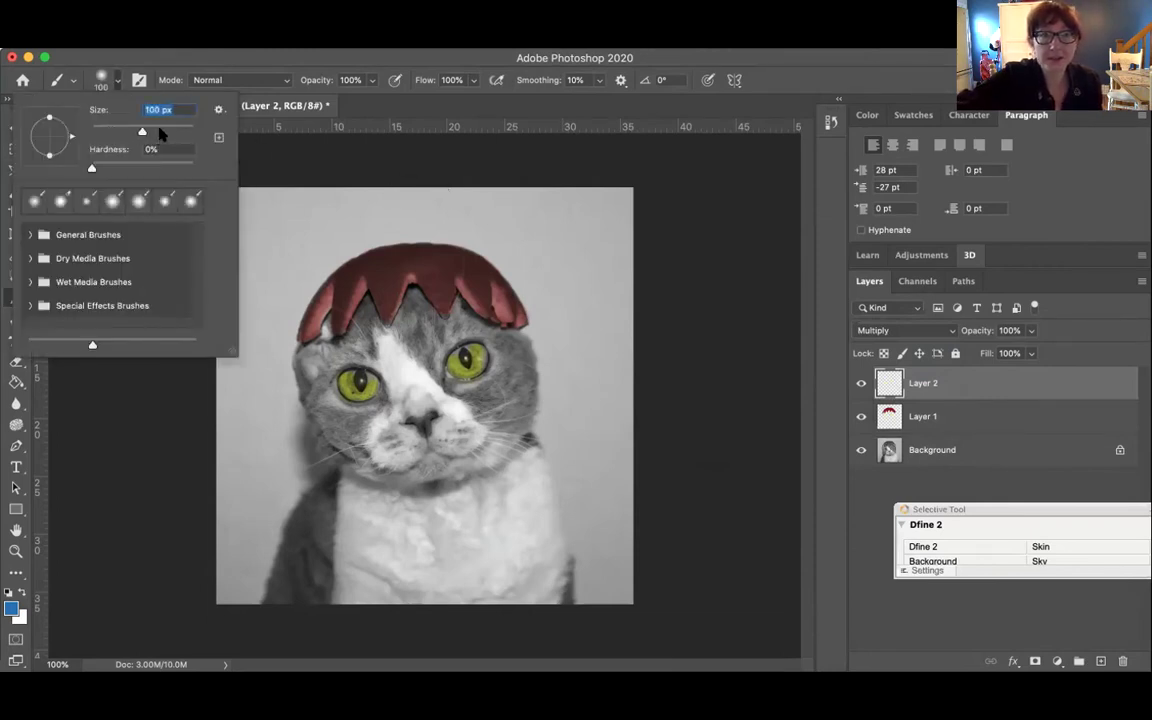
click(253, 138)
mouse_move(312, 176)
mouse_down()
mouse_move(238, 273)
mouse_move(205, 263)
mouse_move(202, 250)
mouse_move(216, 320)
mouse_move(251, 260)
mouse_move(306, 205)
mouse_move(336, 184)
mouse_move(297, 244)
mouse_move(375, 182)
mouse_move(274, 258)
mouse_move(284, 272)
mouse_move(296, 247)
mouse_move(248, 363)
mouse_move(256, 493)
mouse_move(248, 383)
mouse_move(265, 323)
mouse_move(285, 416)
mouse_move(277, 471)
mouse_move(228, 455)
mouse_move(228, 530)
mouse_move(225, 298)
mouse_move(213, 526)
mouse_move(242, 503)
mouse_move(223, 591)
mouse_move(276, 480)
mouse_move(253, 511)
mouse_move(230, 628)
mouse_move(250, 481)
mouse_move(224, 532)
mouse_move(375, 164)
mouse_move(385, 202)
mouse_move(352, 235)
mouse_move(316, 246)
mouse_move(479, 207)
mouse_move(447, 187)
mouse_move(529, 227)
mouse_move(589, 324)
mouse_move(518, 250)
mouse_move(547, 296)
mouse_move(476, 222)
mouse_move(434, 214)
mouse_move(633, 198)
mouse_move(643, 286)
mouse_move(562, 163)
mouse_move(606, 381)
mouse_move(595, 322)
mouse_move(597, 415)
mouse_move(564, 339)
mouse_move(550, 344)
mouse_move(544, 327)
mouse_move(562, 400)
mouse_move(564, 372)
mouse_move(563, 437)
mouse_move(581, 476)
mouse_move(603, 625)
mouse_move(643, 490)
mouse_up()
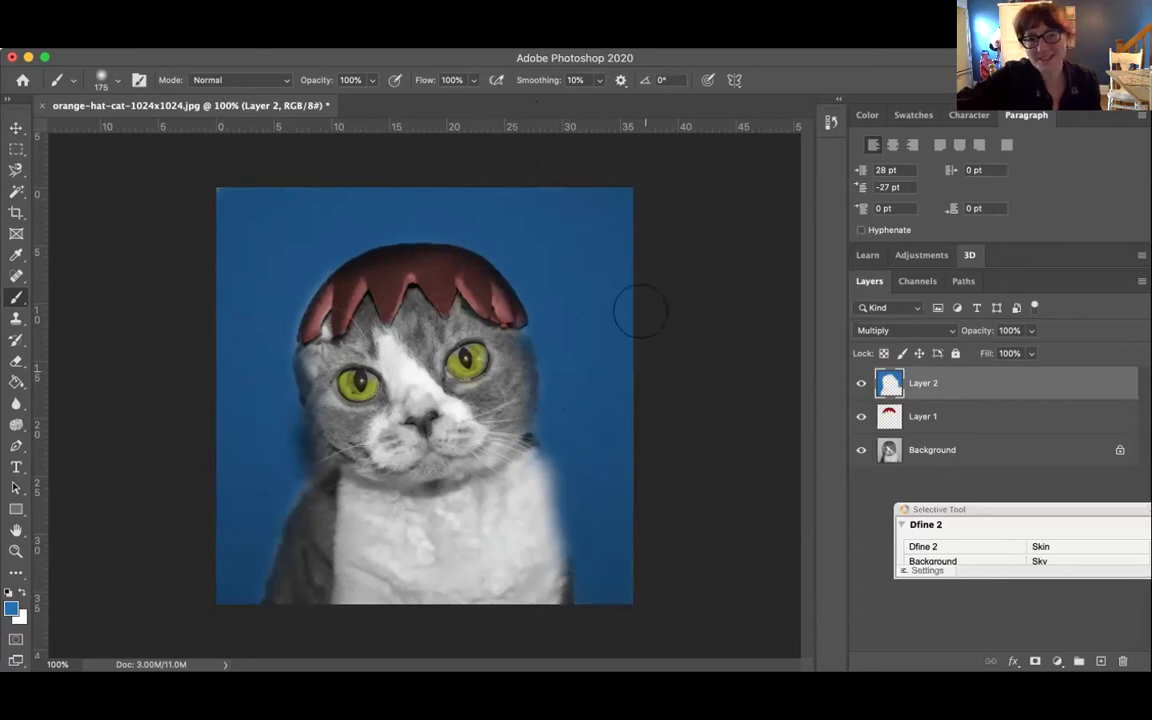
mouse_move(290, 487)
mouse_down()
mouse_move(275, 481)
mouse_move(237, 565)
mouse_up()
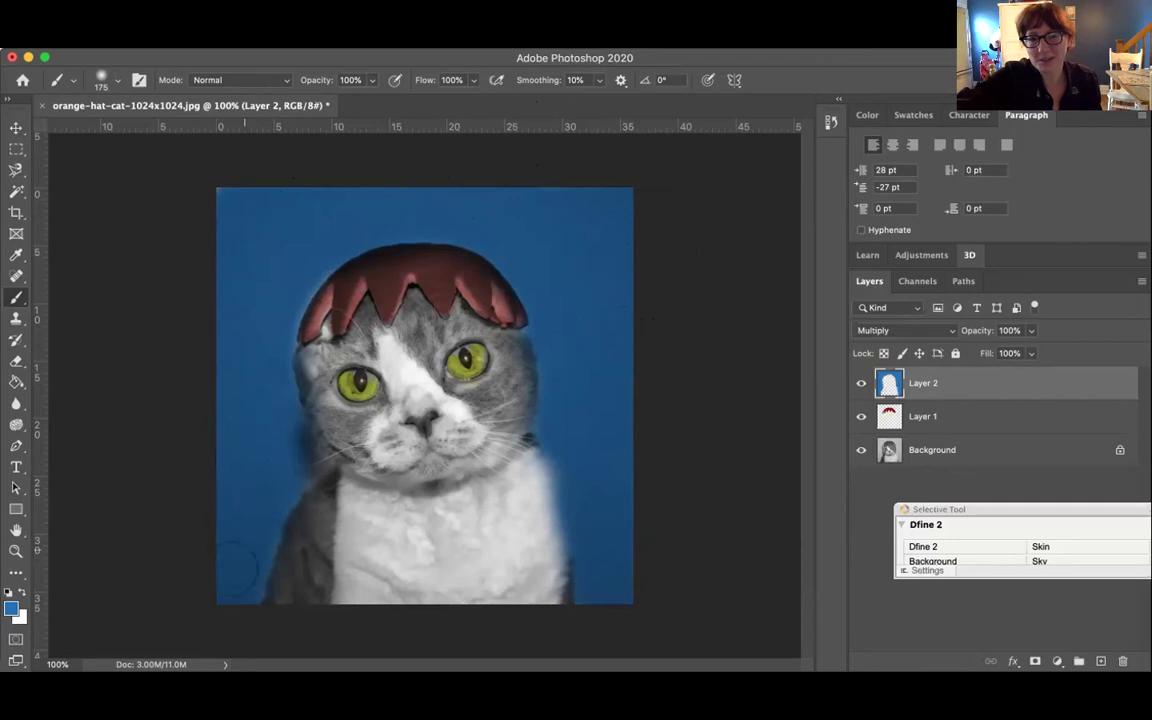
- Add Layer 3 and set the foreground colour to light blue #2999FF
click(1101, 662)
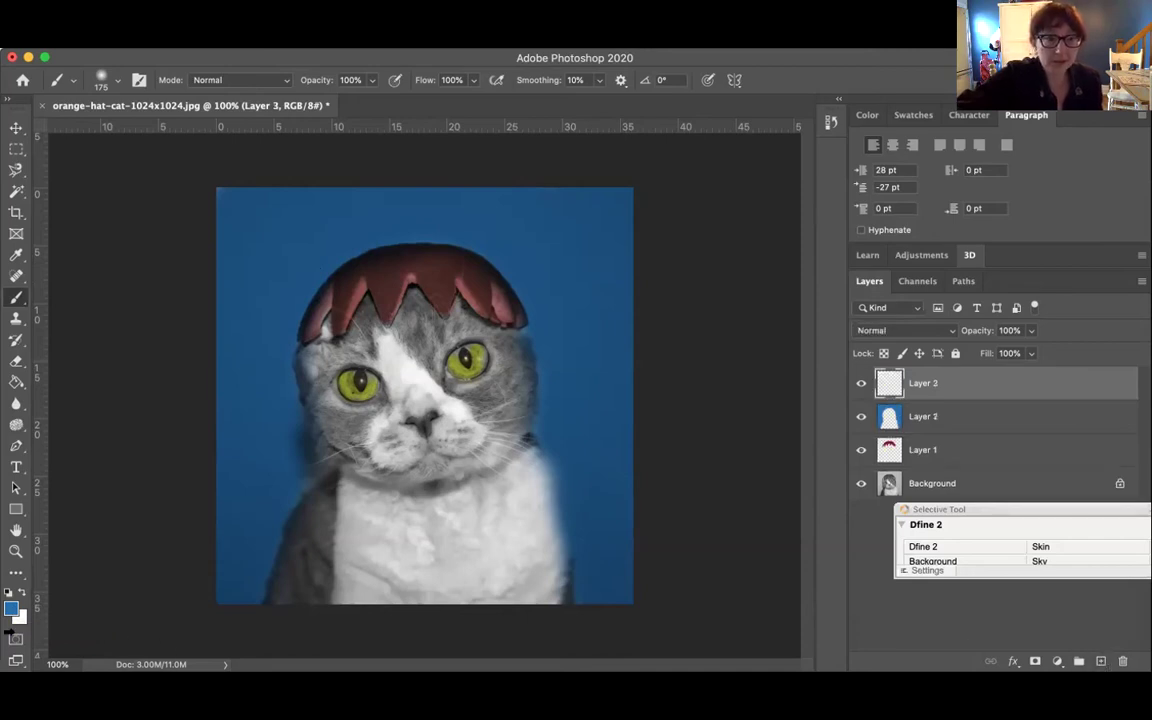
click(13, 605)
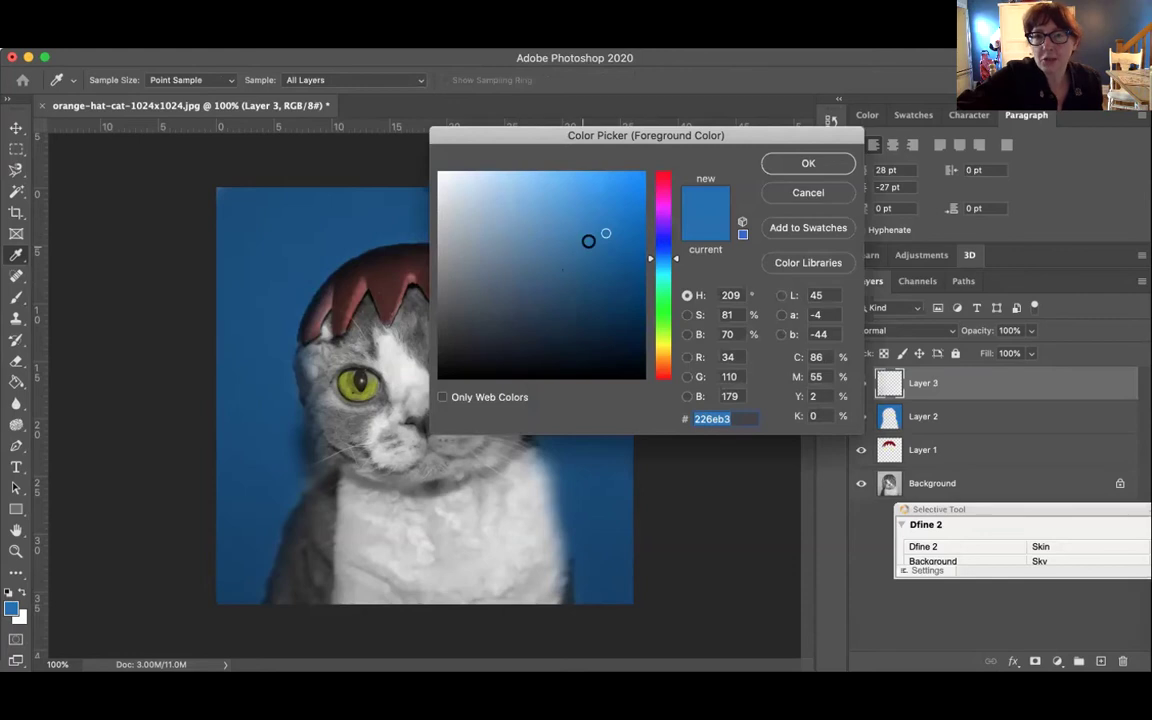
drag(610, 231, 611, 166)
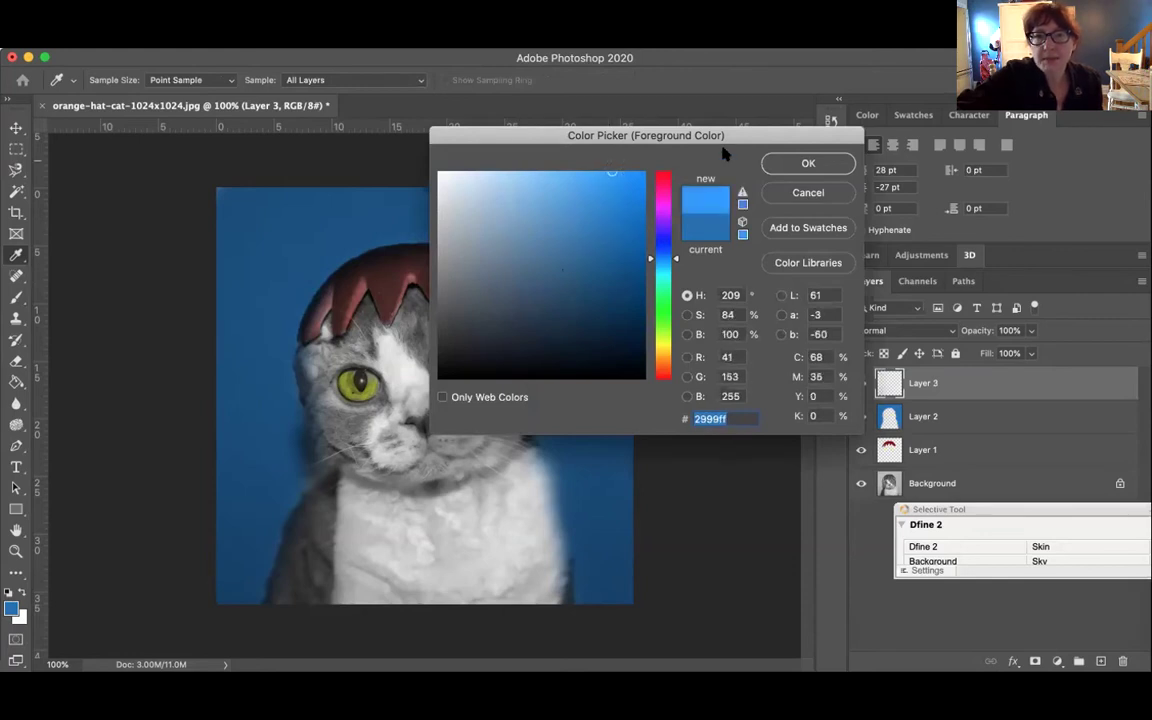
click(776, 163)
key(b)
- Set Layer 3 to Multiply, paint the white chest and forehead, and fade it to 26% opacity
click(1031, 330)
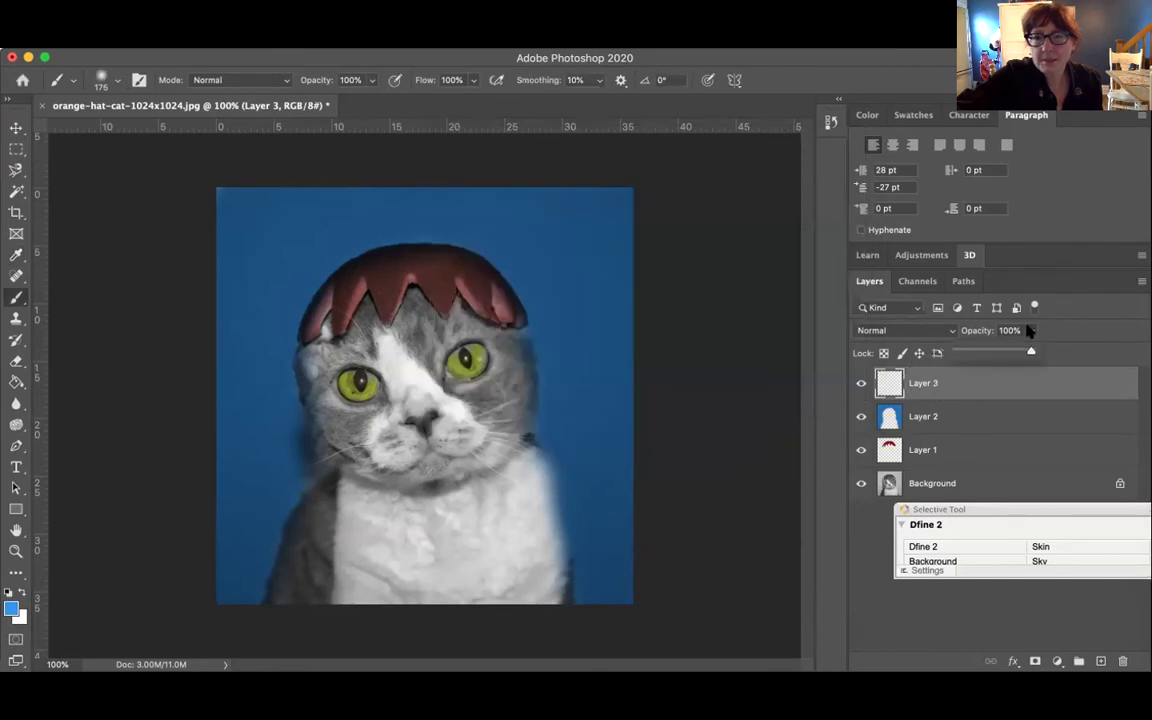
drag(1036, 352, 986, 363)
click(903, 330)
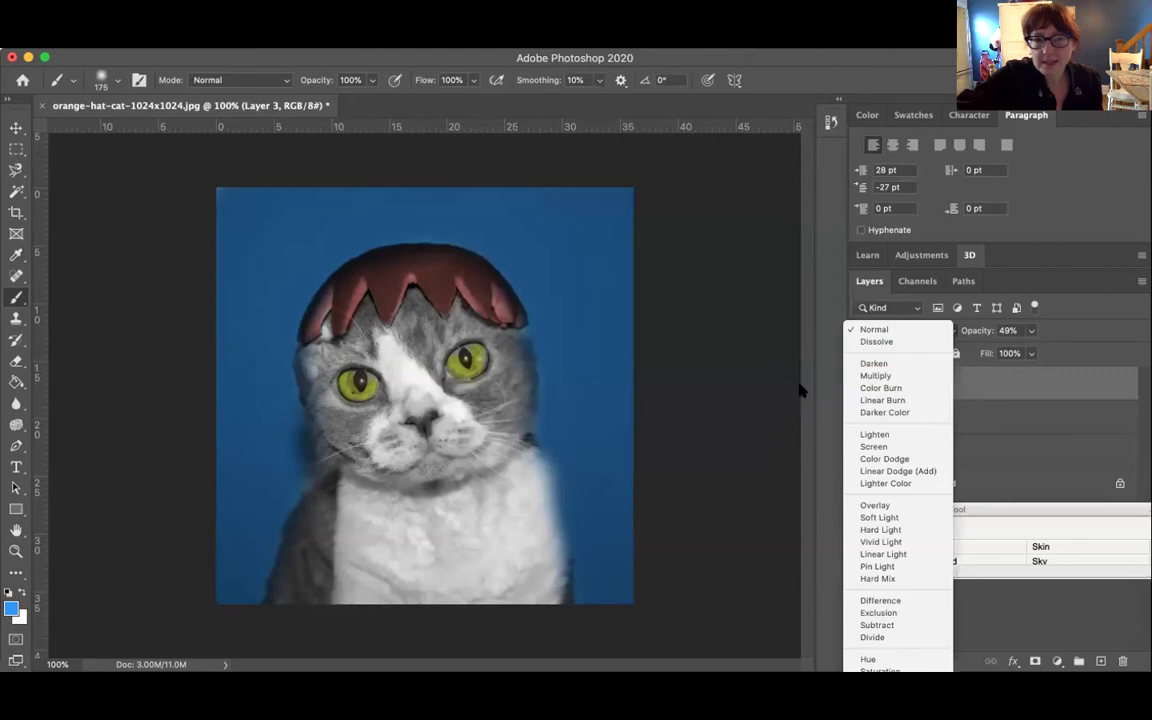
click(906, 377)
mouse_move(265, 478)
mouse_down()
mouse_move(301, 529)
mouse_move(301, 592)
mouse_move(330, 597)
mouse_move(314, 581)
mouse_move(353, 583)
mouse_move(388, 538)
mouse_move(416, 573)
mouse_move(485, 558)
mouse_move(489, 484)
mouse_move(517, 497)
mouse_move(532, 583)
mouse_move(508, 474)
mouse_move(528, 574)
mouse_move(506, 599)
mouse_up()
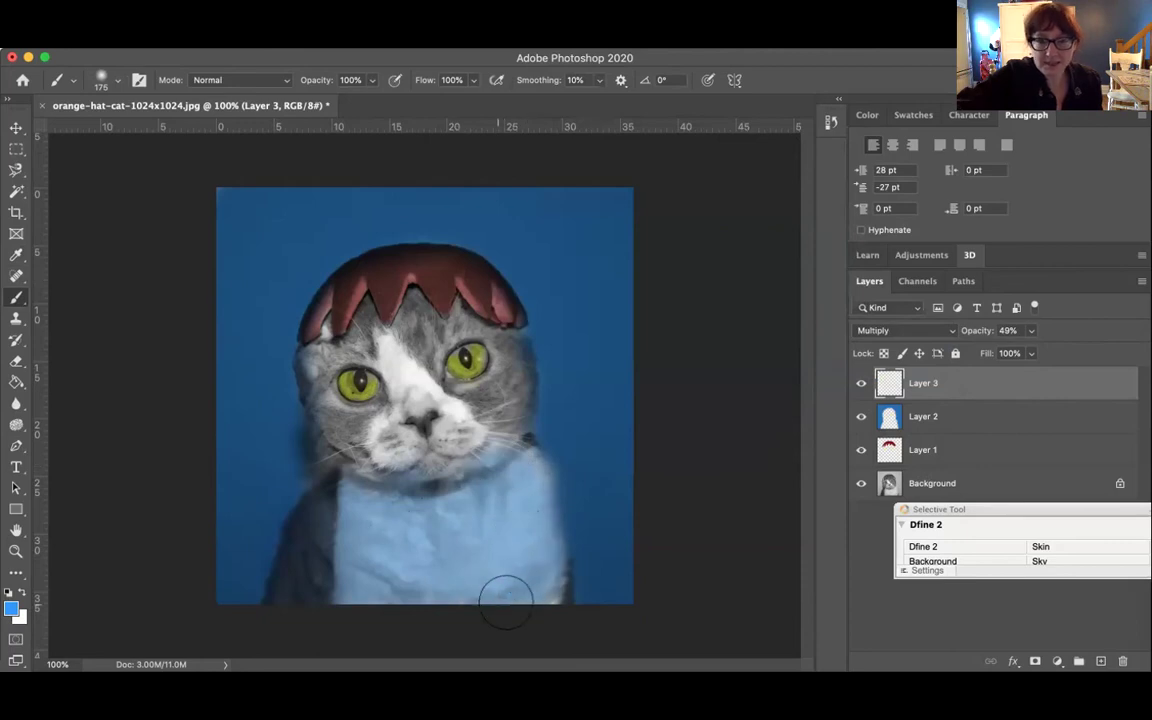
mouse_move(407, 408)
mouse_down()
mouse_move(367, 343)
mouse_move(372, 335)
mouse_move(404, 363)
mouse_move(459, 292)
mouse_move(528, 393)
mouse_move(513, 353)
mouse_move(503, 444)
mouse_move(375, 466)
mouse_move(344, 438)
mouse_move(443, 462)
mouse_up()
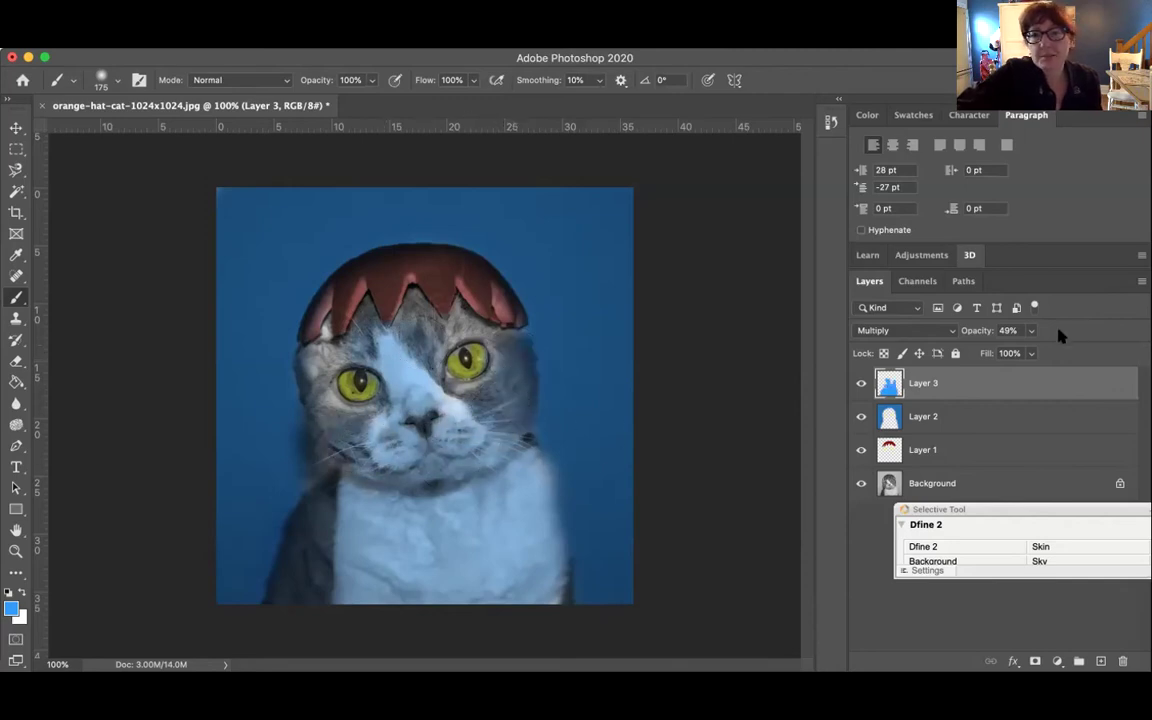
drag(1031, 331, 1012, 368)
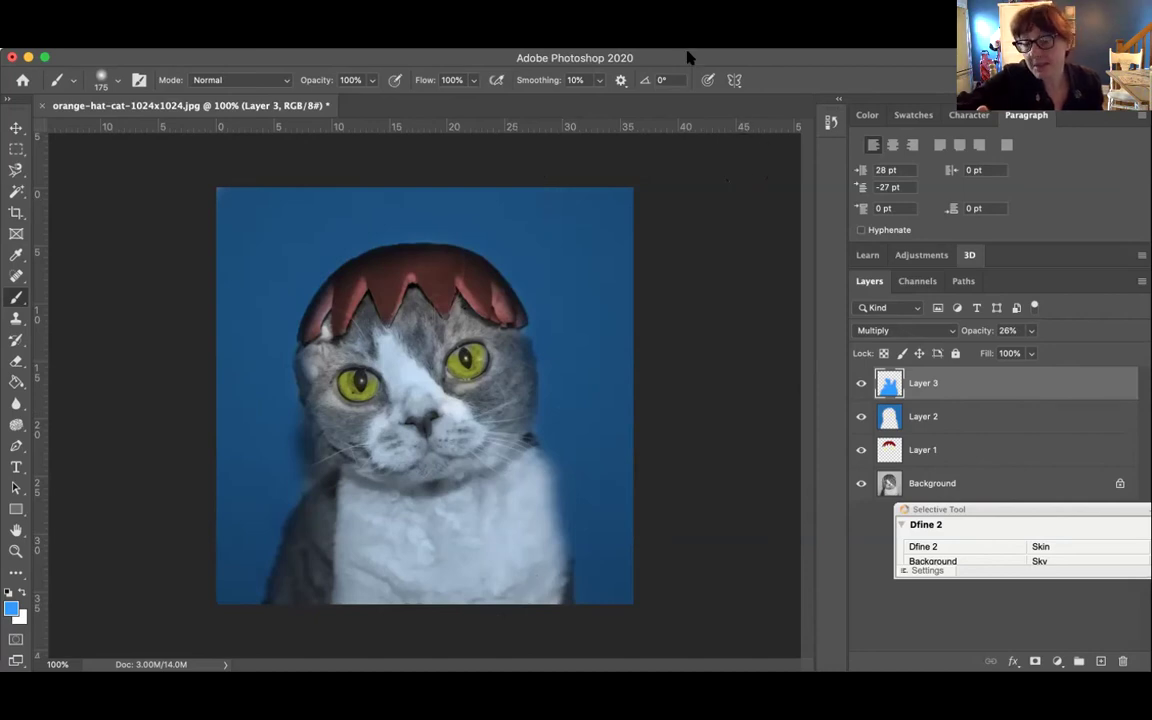
- Switch from Photoshop to the U4A3: Colour Theory Pt. 2 Google Doc
key(super+Tab)
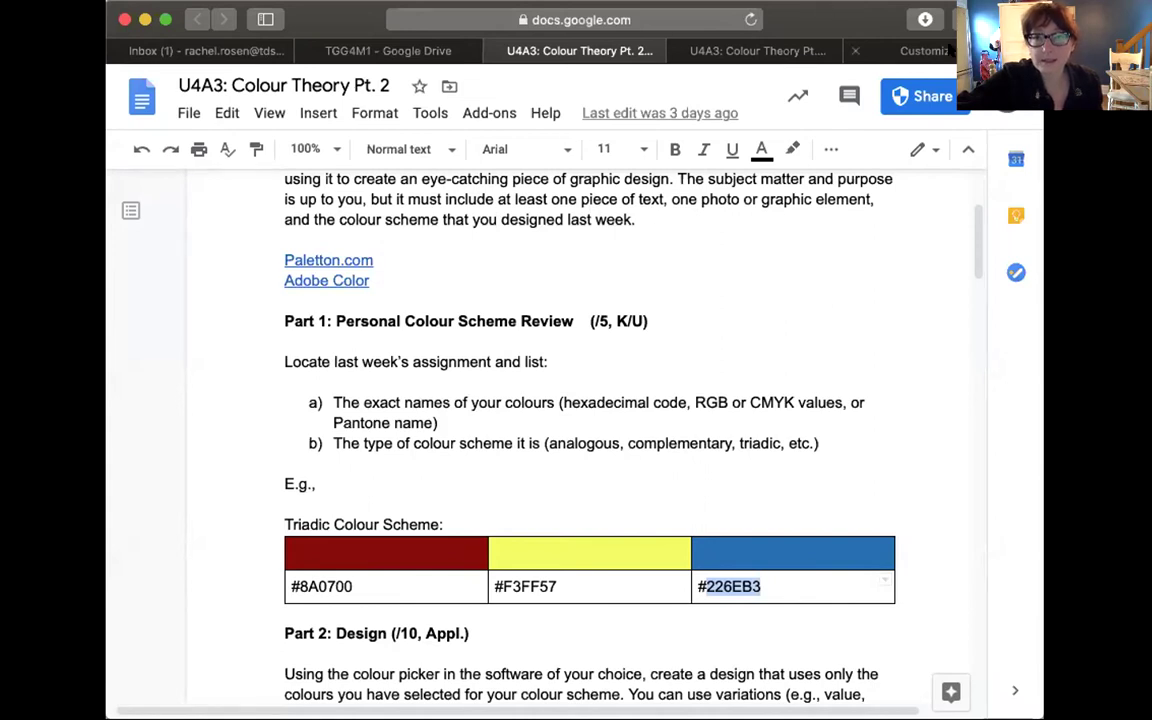
- Go to the vans.ca Customize tab showing the plain white SK8-HI shoe
click(925, 50)
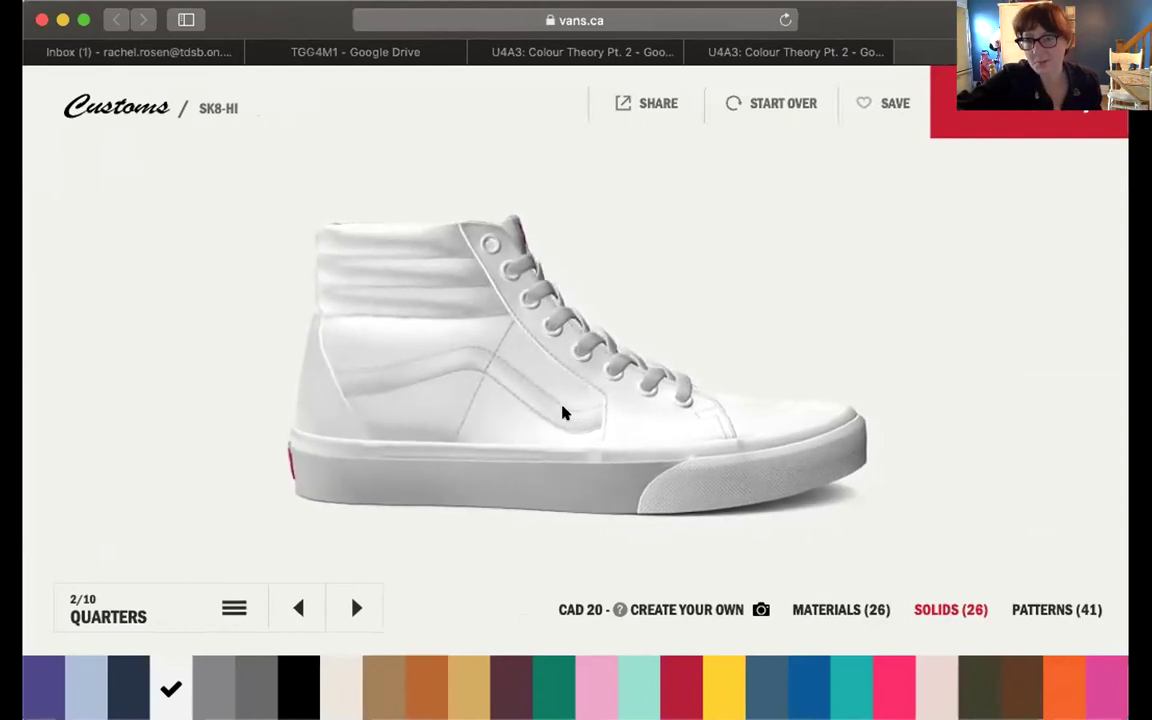
- Colour the shoe's heel counter, vamp and eyestay Racing Red
click(350, 347)
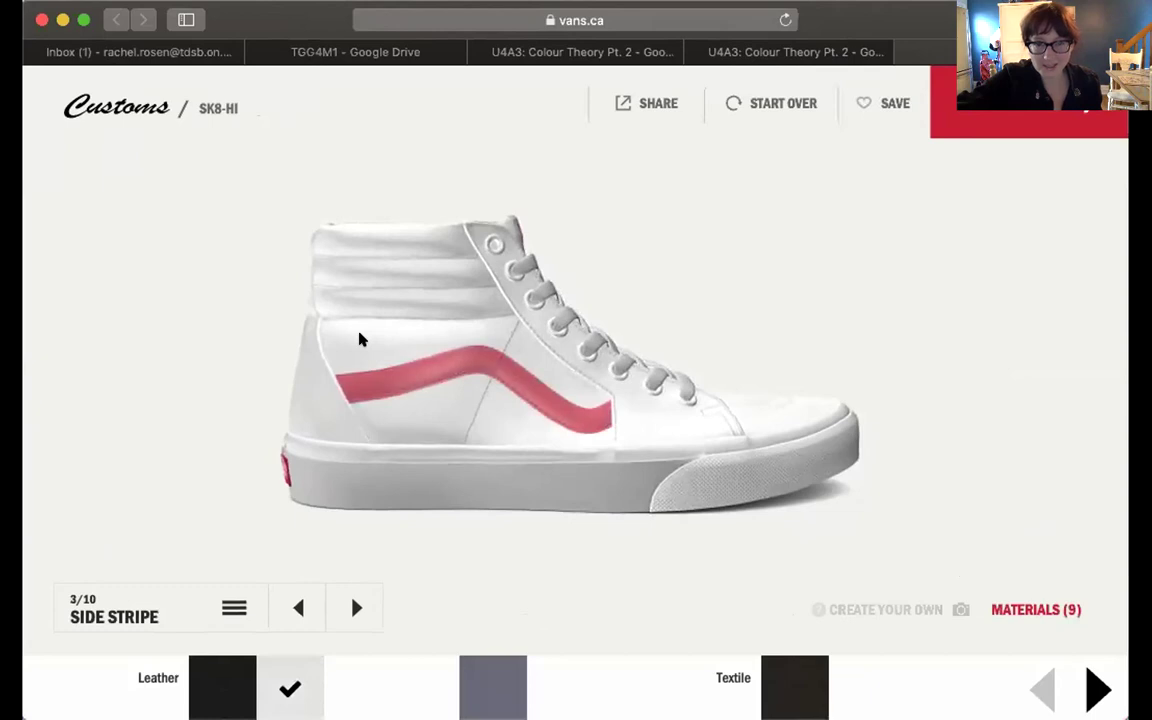
click(355, 350)
click(315, 394)
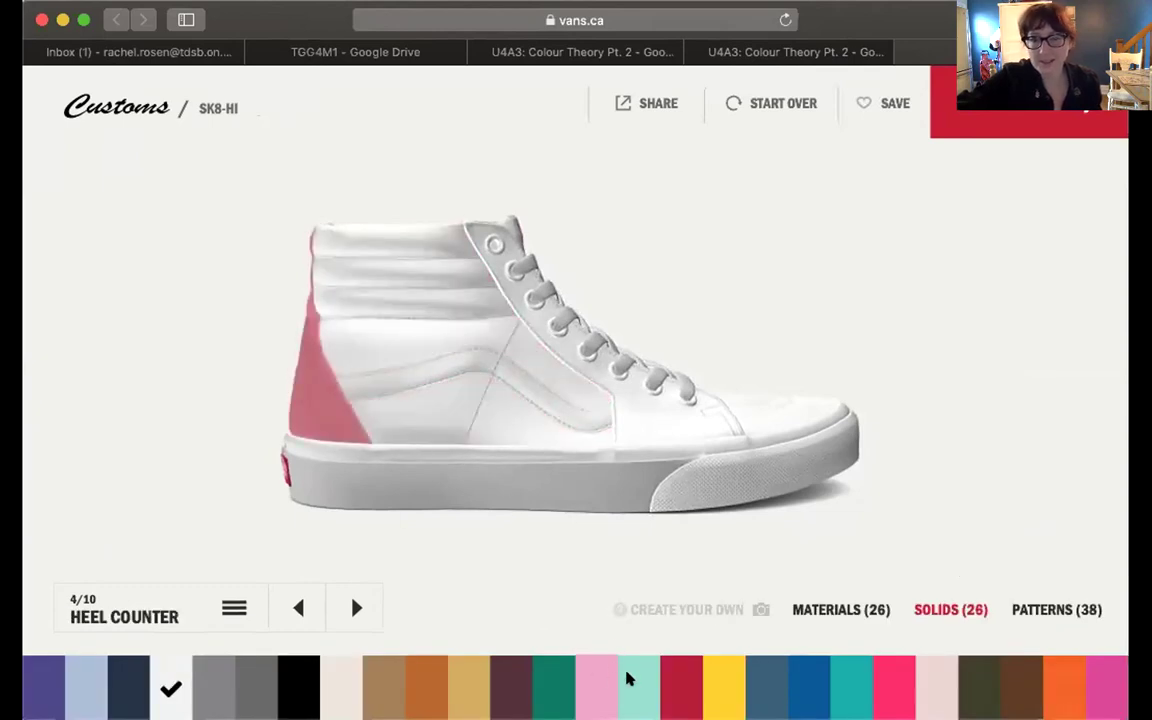
click(680, 690)
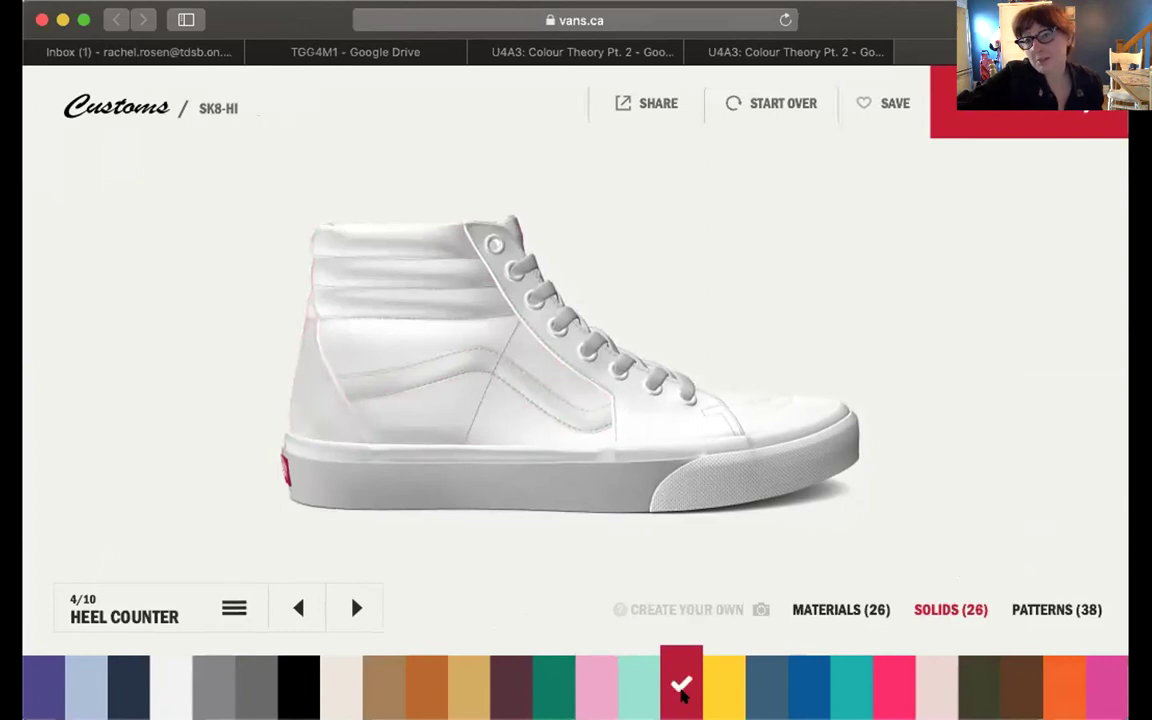
click(743, 420)
click(680, 680)
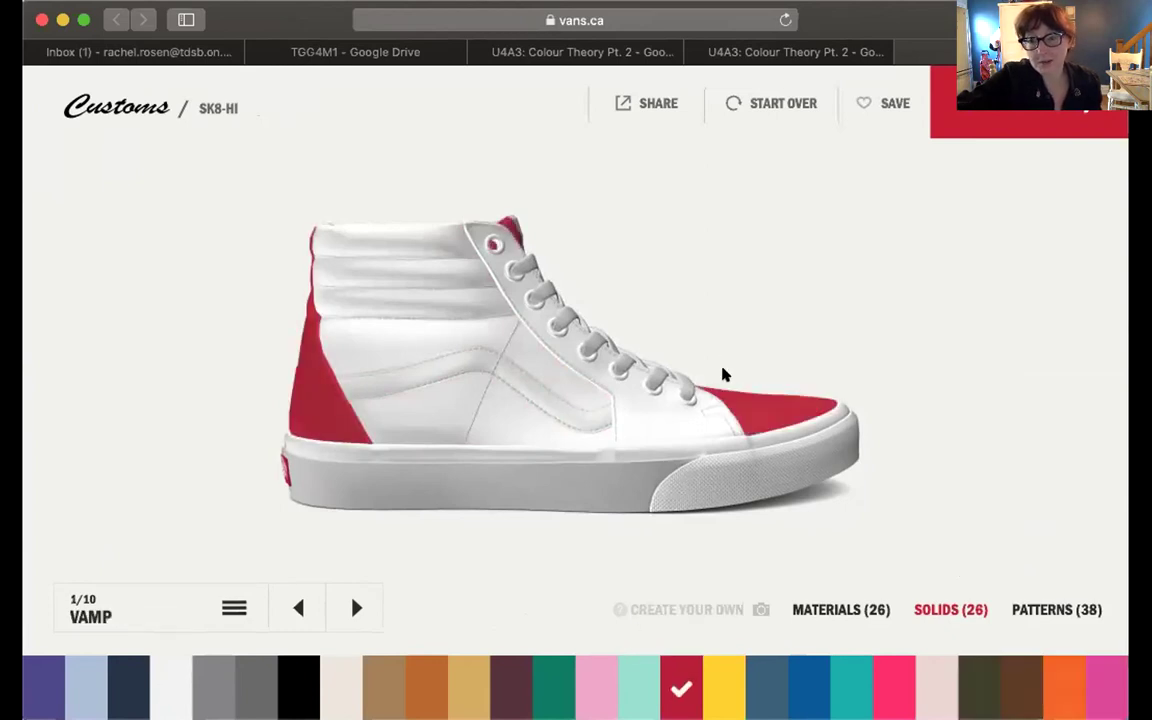
click(668, 442)
click(670, 695)
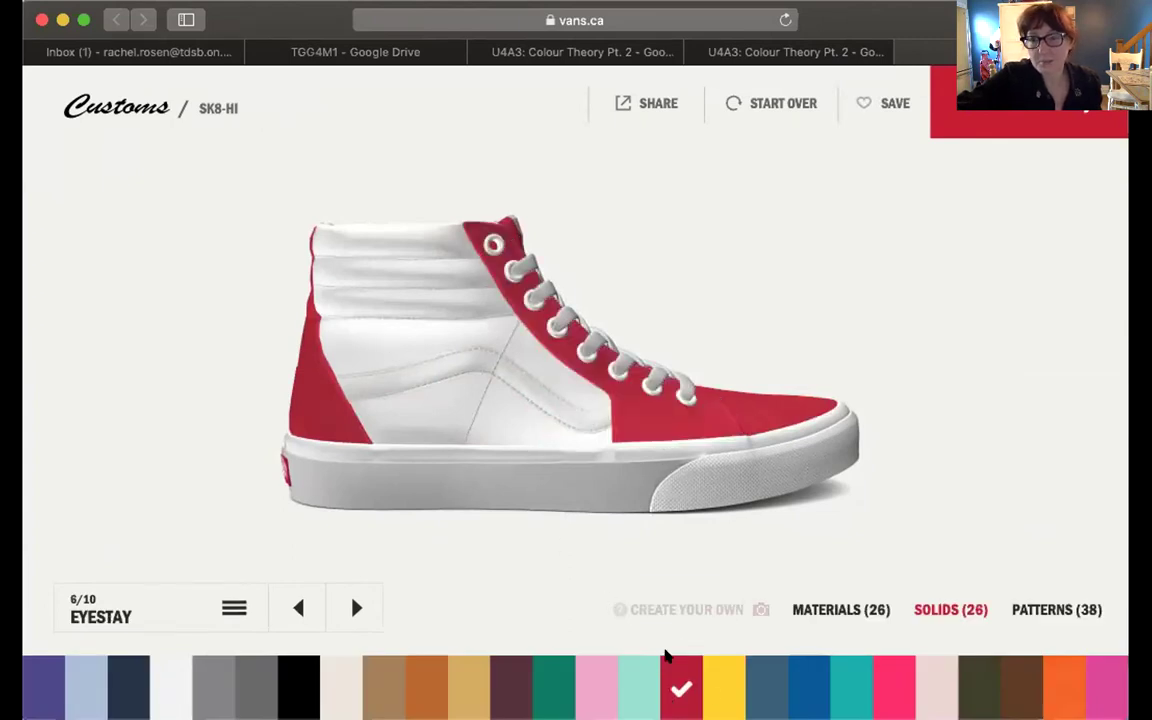
- Make the quarter Imperial Blue and the side stripe and laces yellow, then screenshot the shoe
click(398, 297)
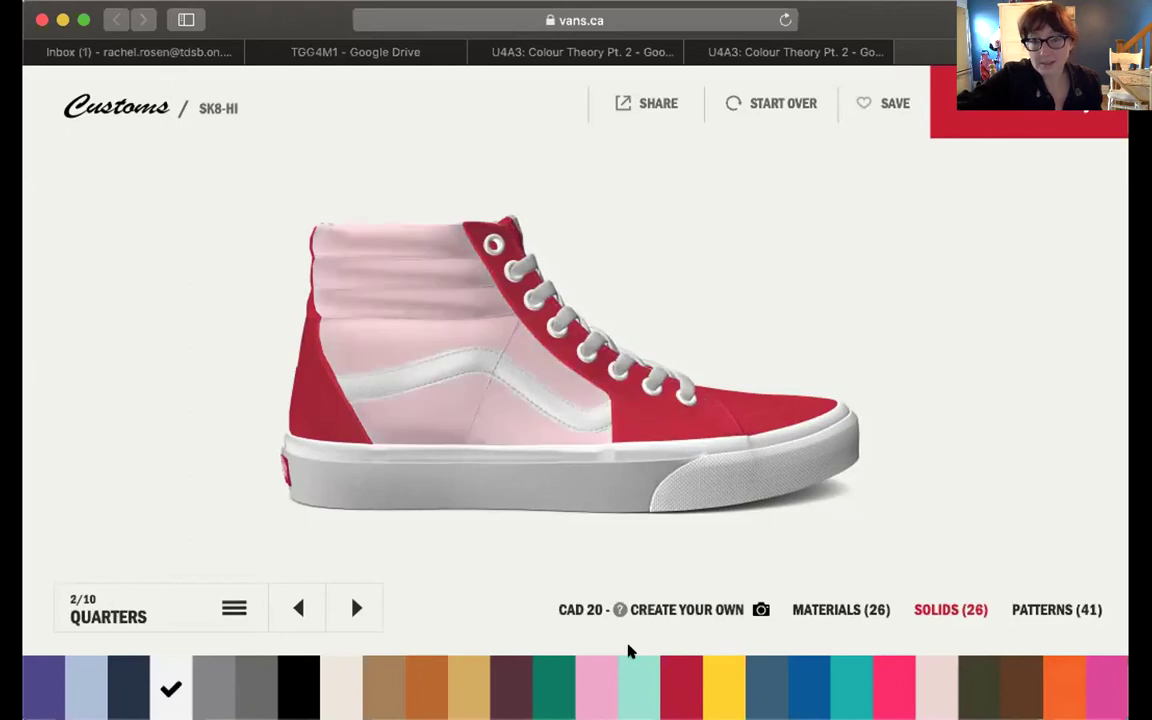
click(806, 683)
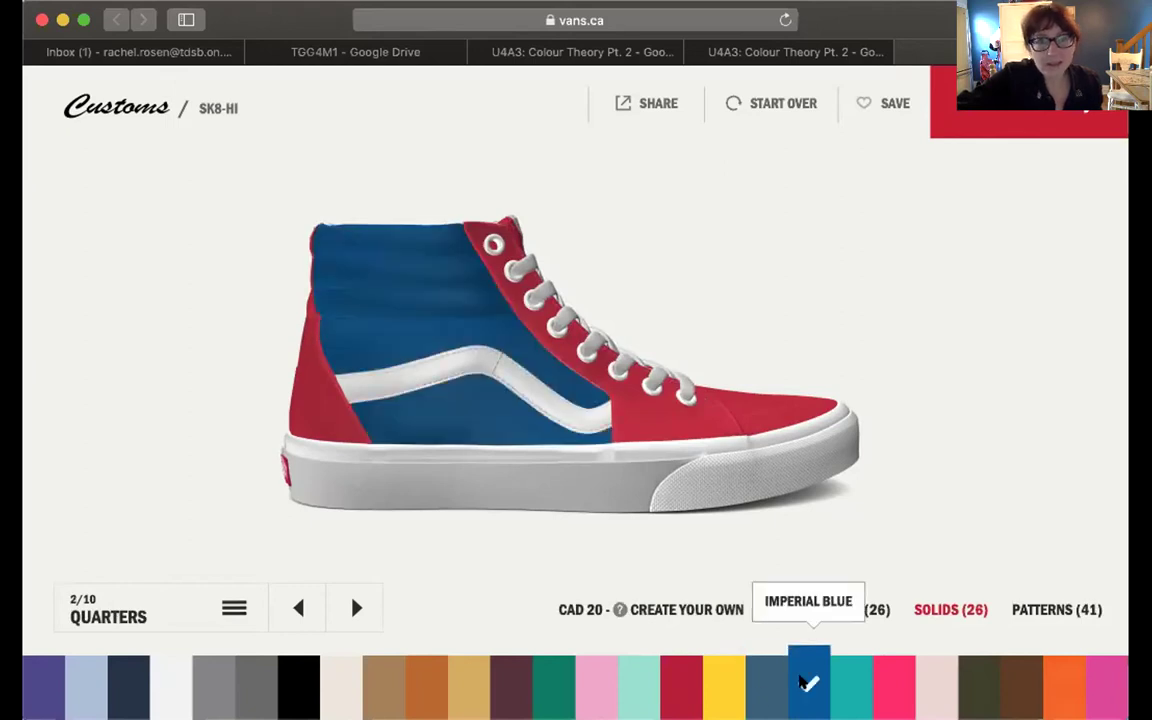
click(382, 378)
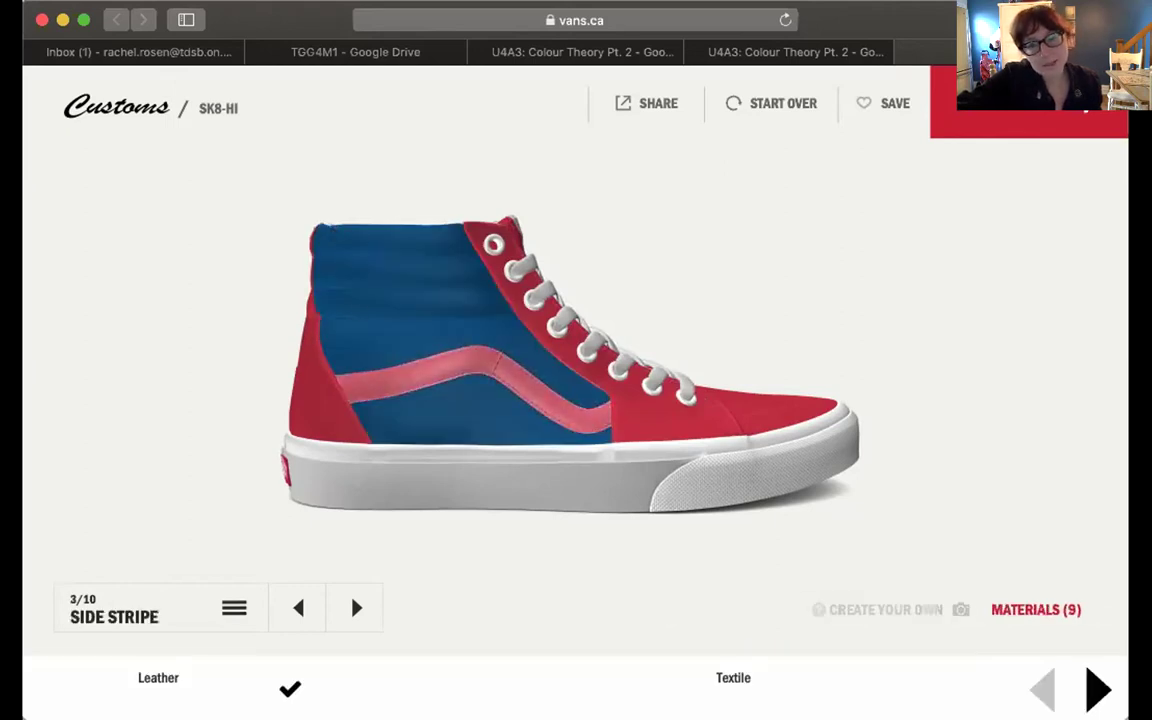
click(556, 679)
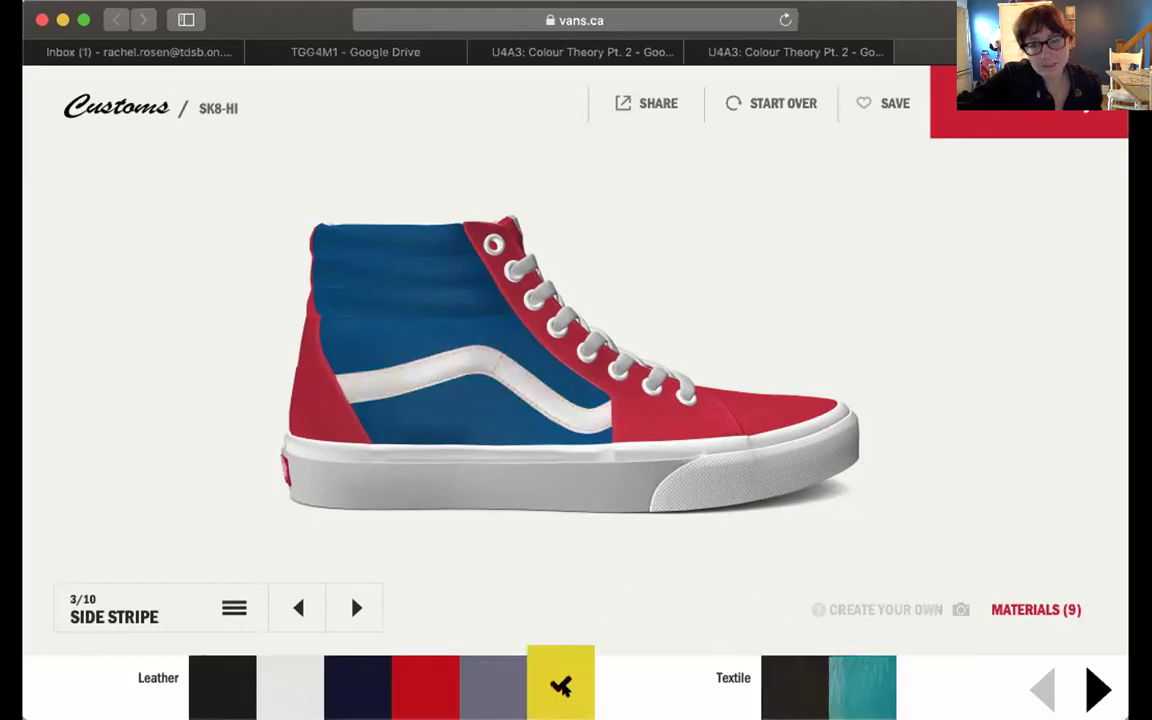
click(562, 325)
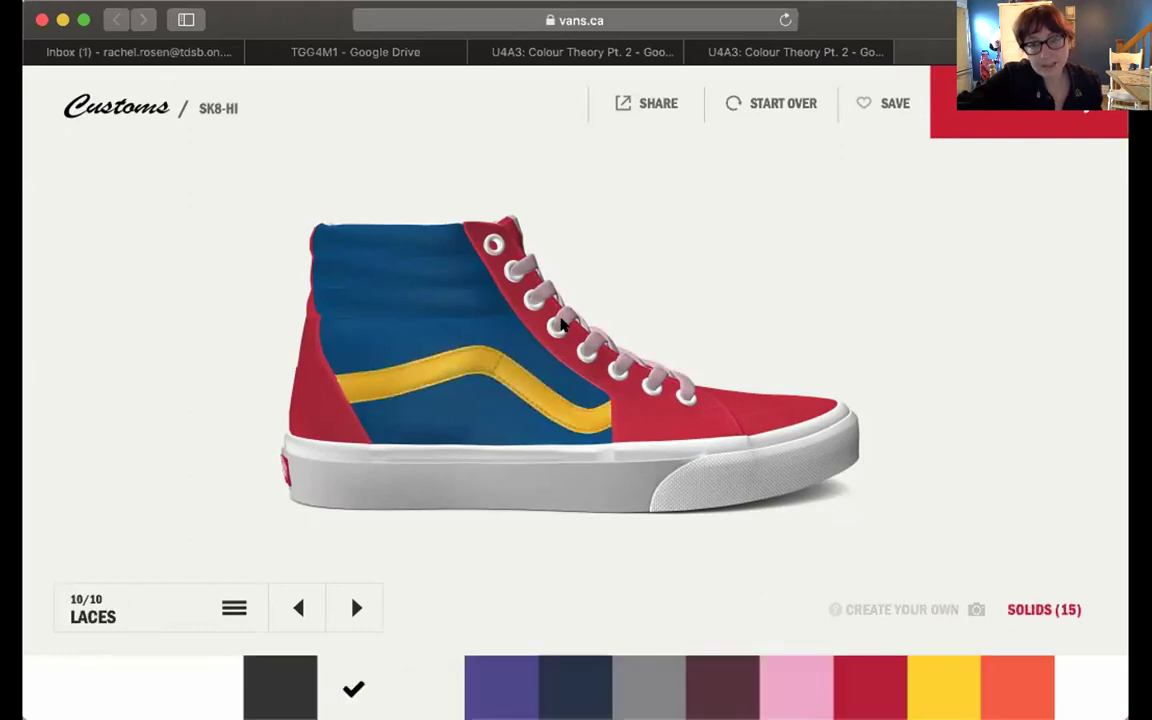
click(940, 682)
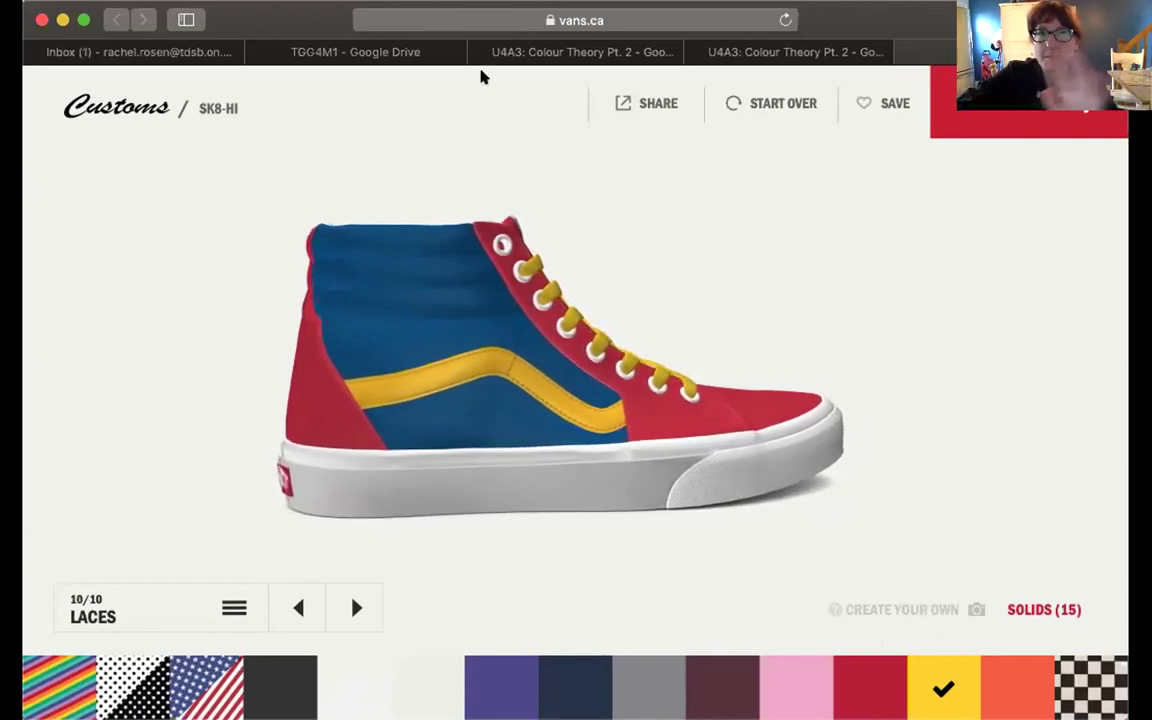
key(super+shift+4)
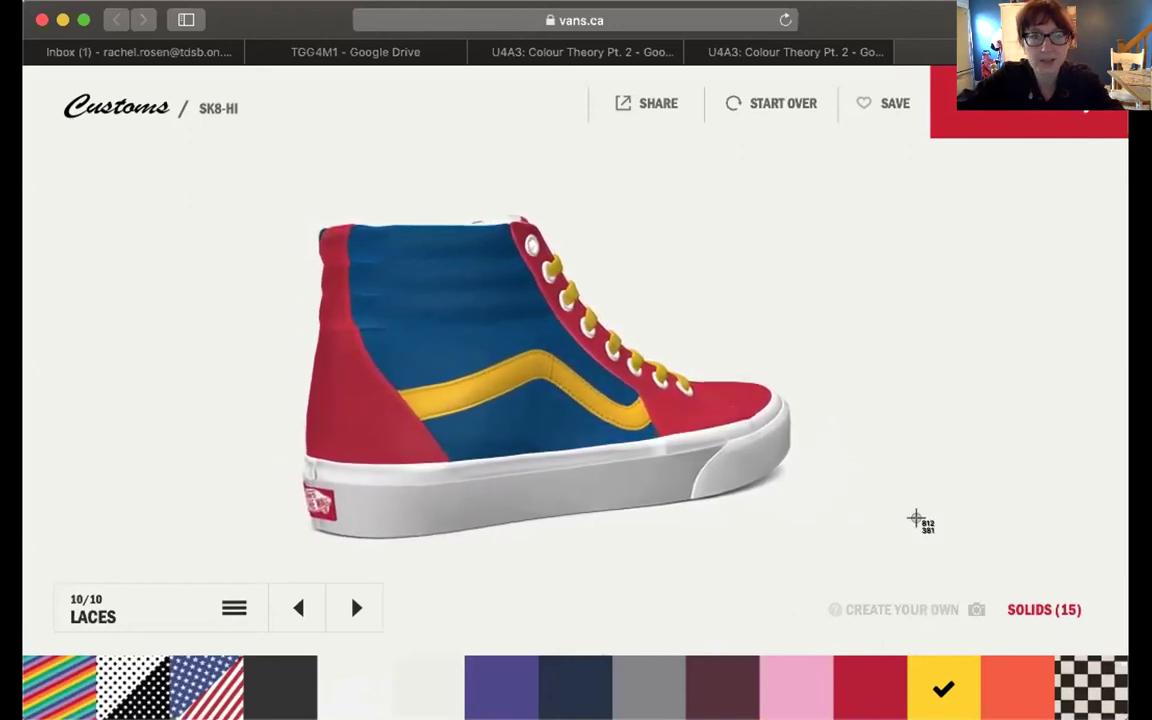
key(Escape)
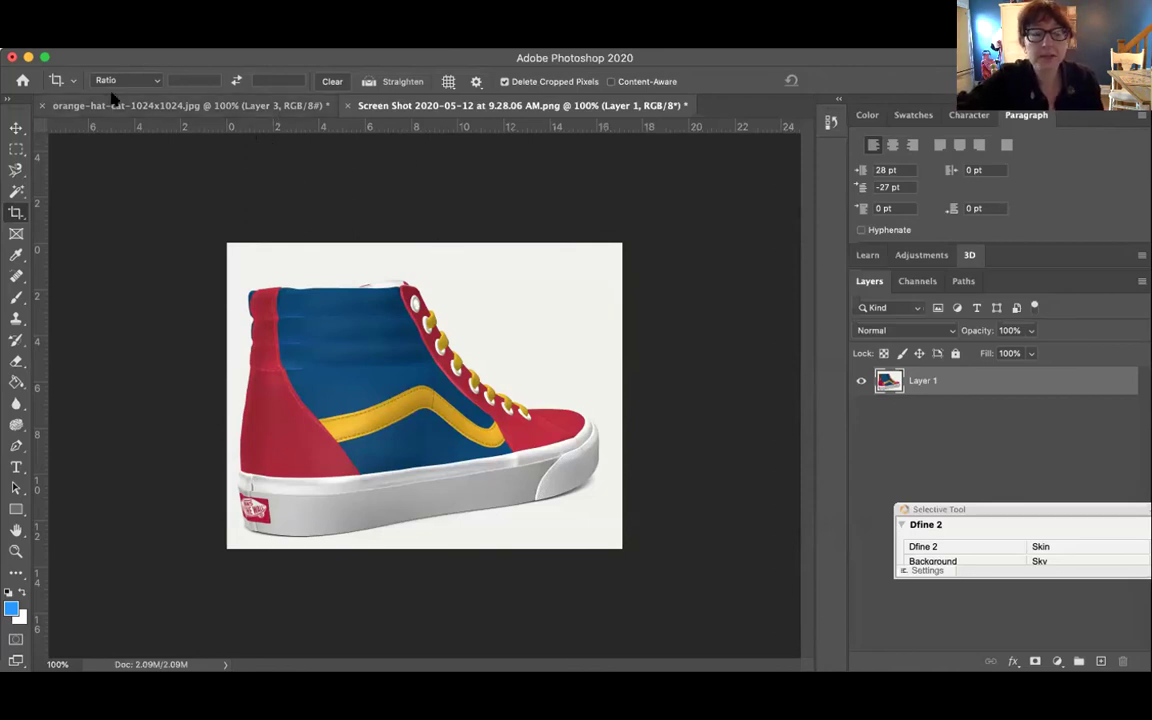
- Reach Replace Color under Image > Adjustments for the shoe screenshot, backing out once first
click(190, 40)
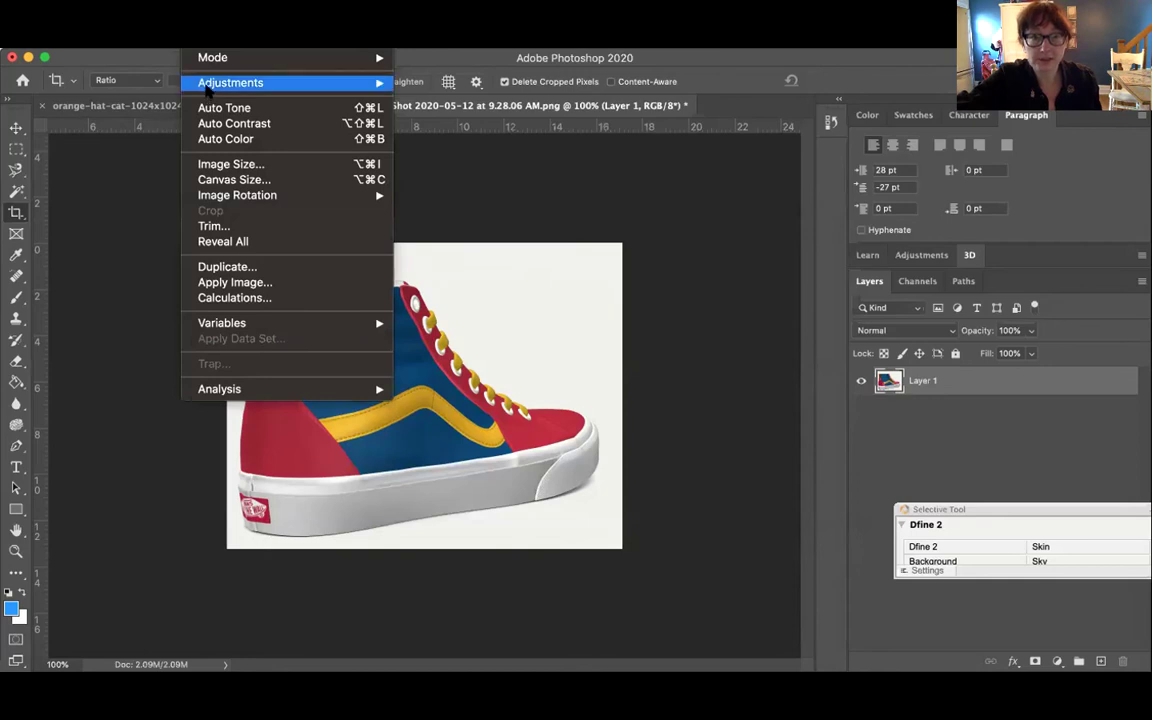
mouse_move(205, 88)
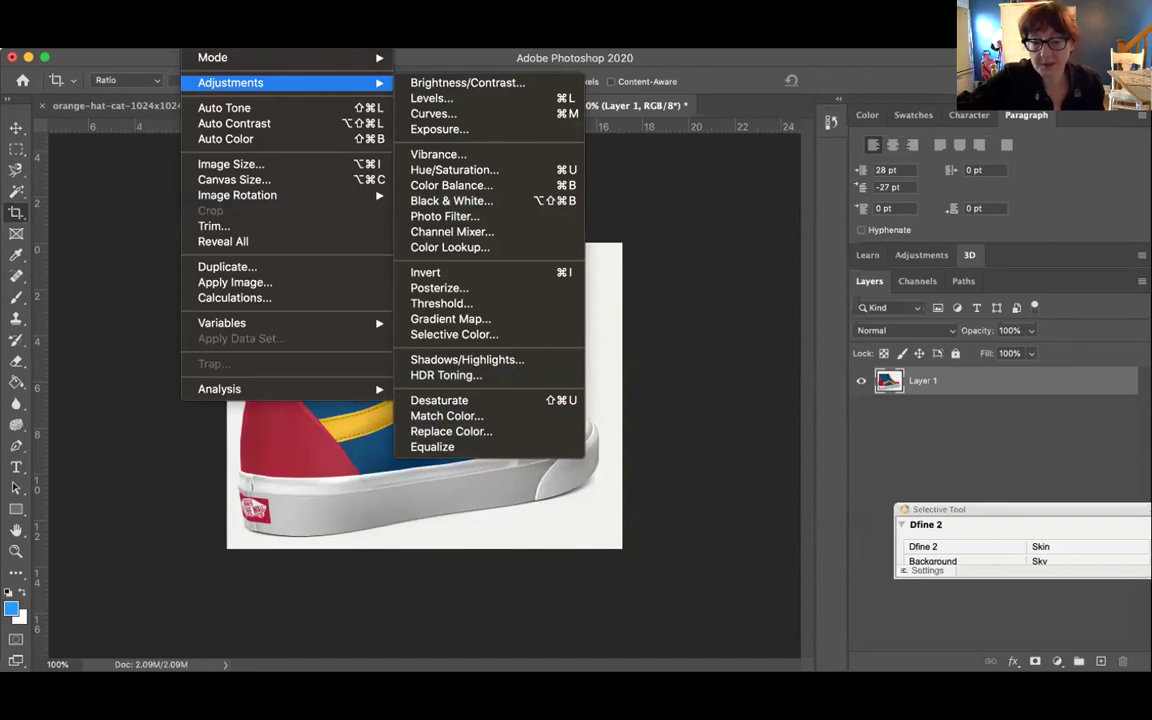
key(Escape)
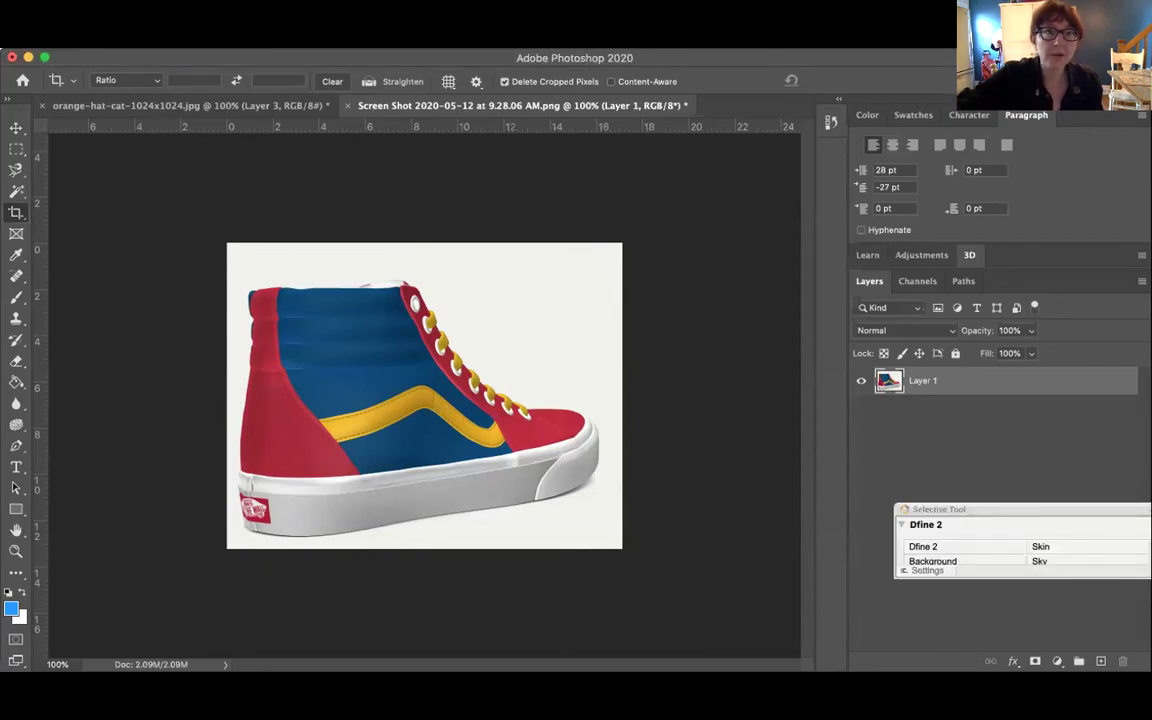
click(200, 38)
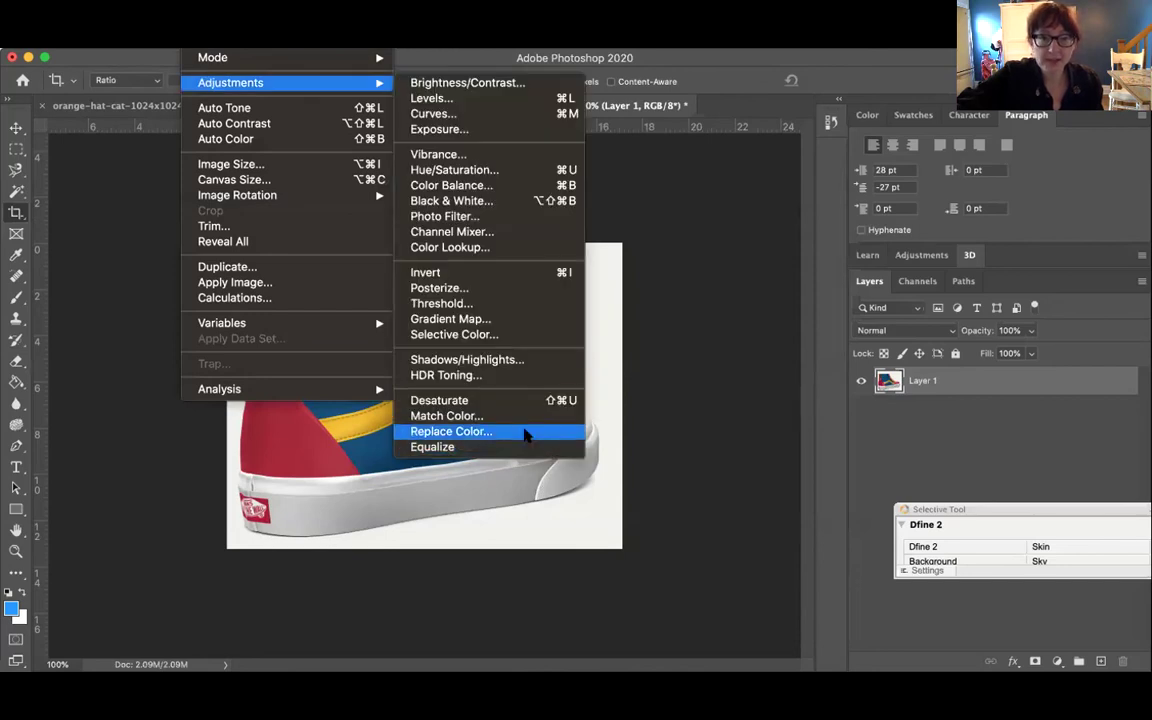
click(525, 434)
- Sample the shoe's red, raise Fuzziness to 83 and set the Result colour to hex 8A0700
click(270, 449)
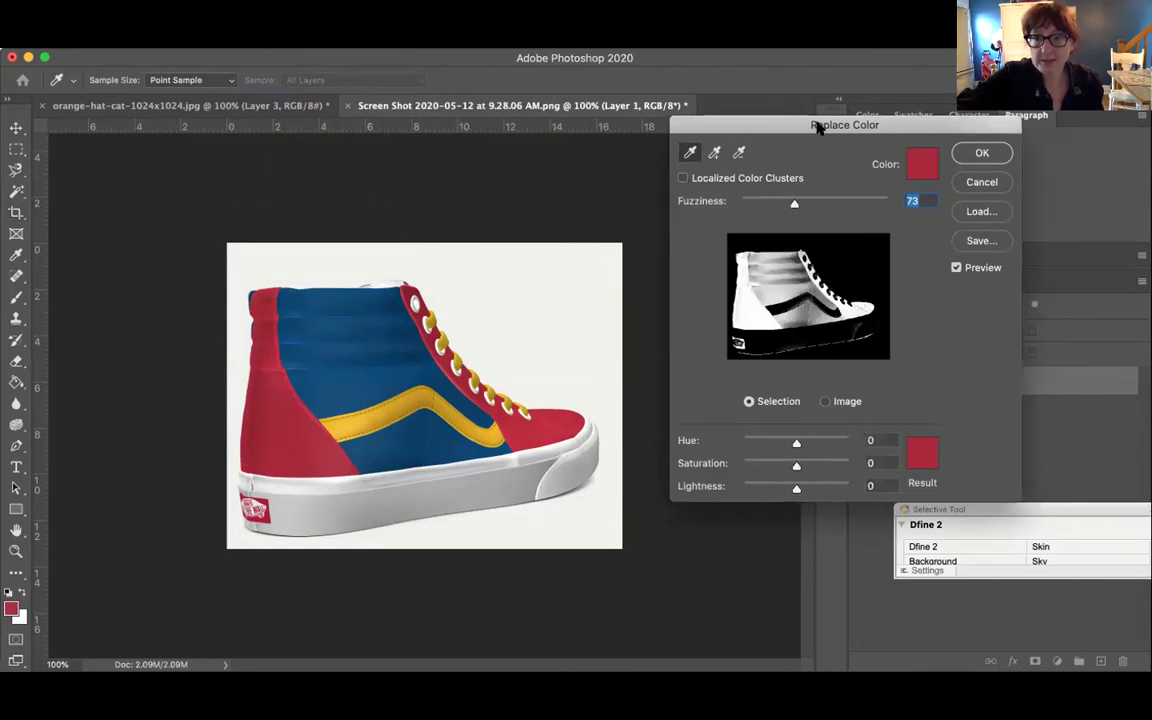
drag(817, 127, 744, 128)
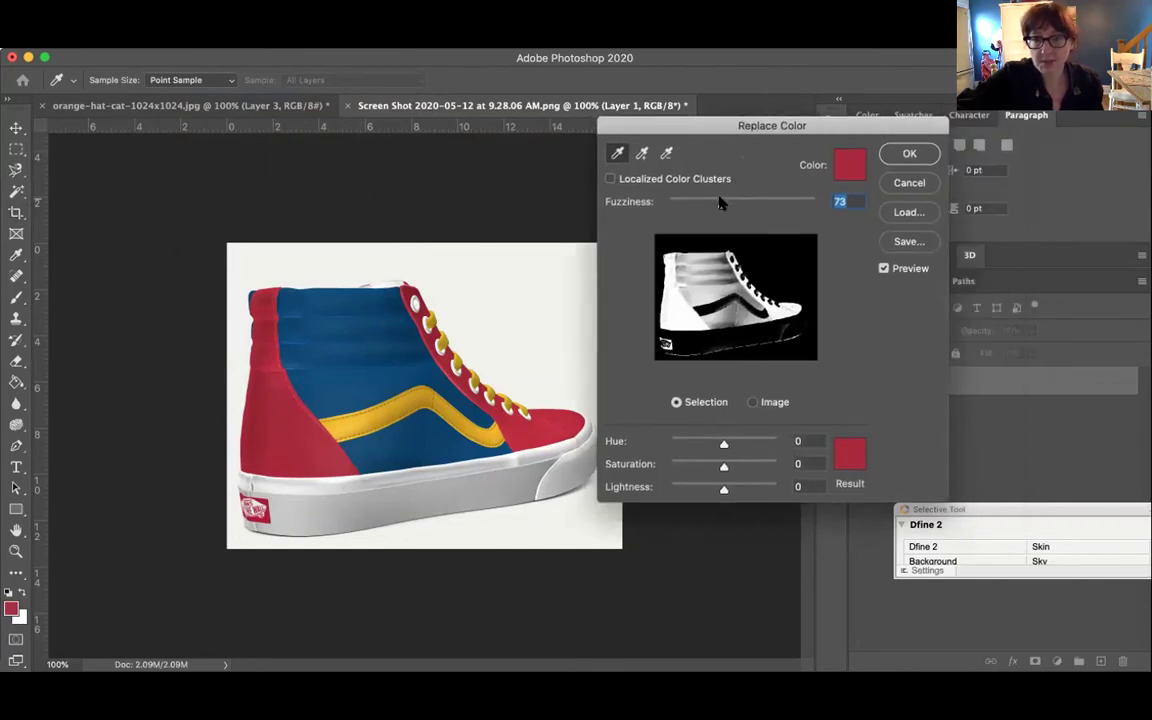
mouse_move(718, 203)
mouse_down()
mouse_move(753, 203)
mouse_move(729, 206)
mouse_up()
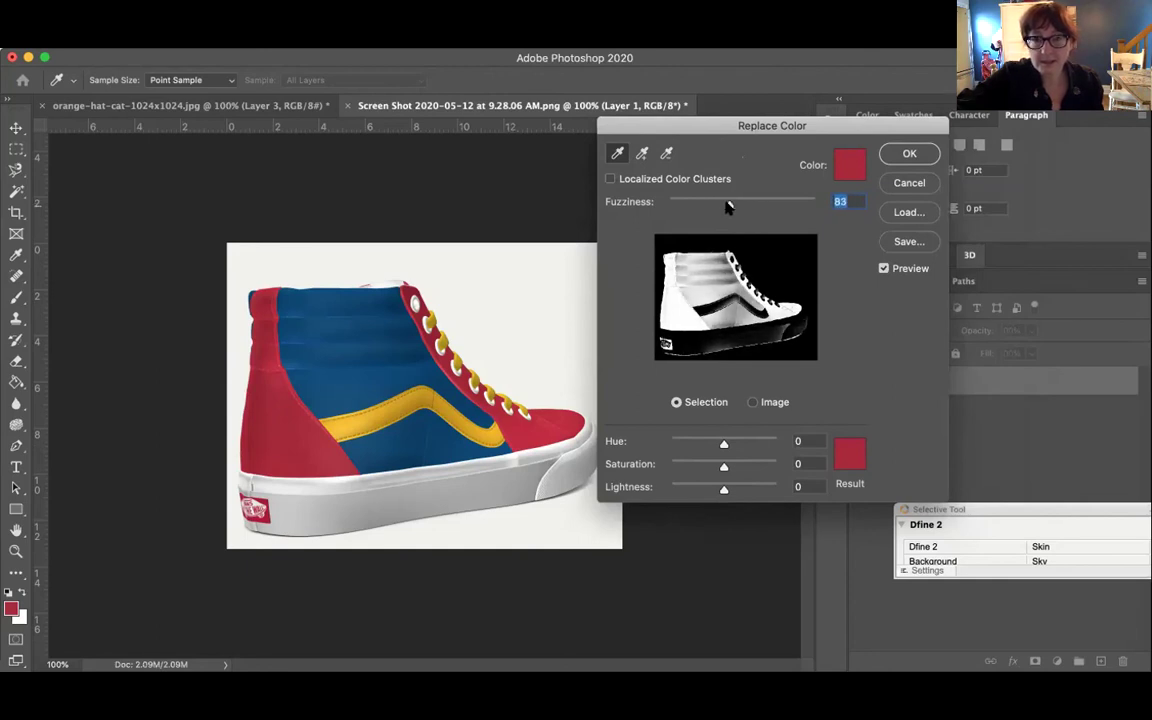
drag(722, 442, 718, 492)
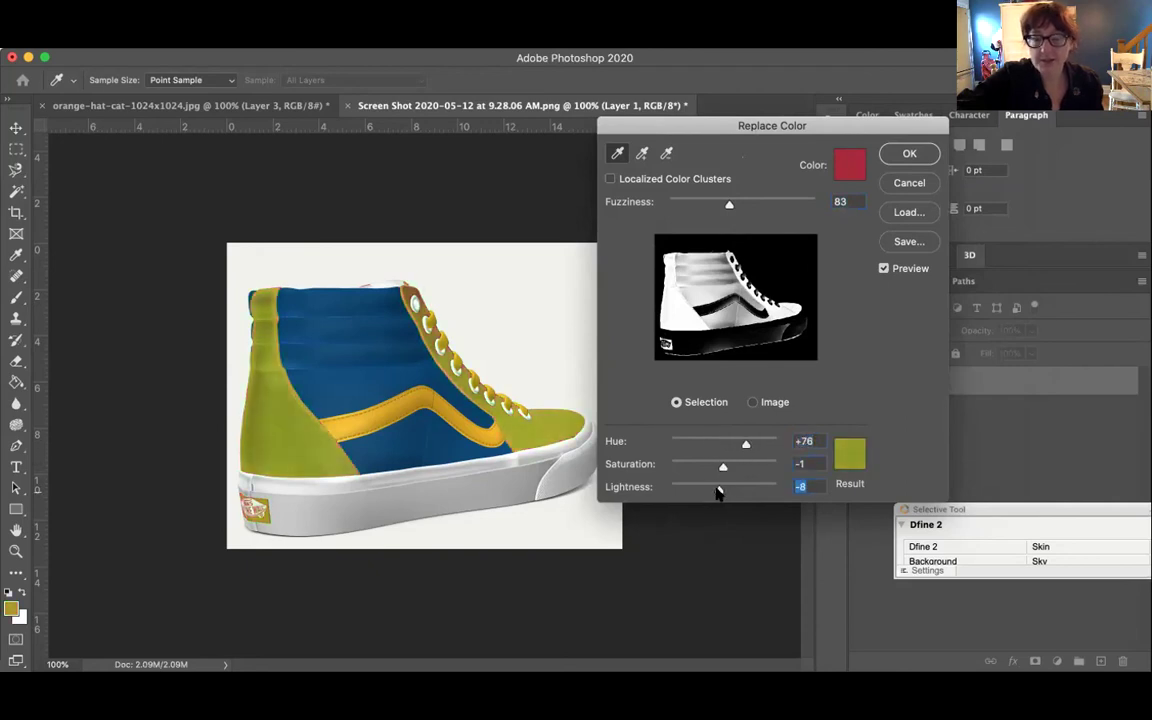
click(850, 452)
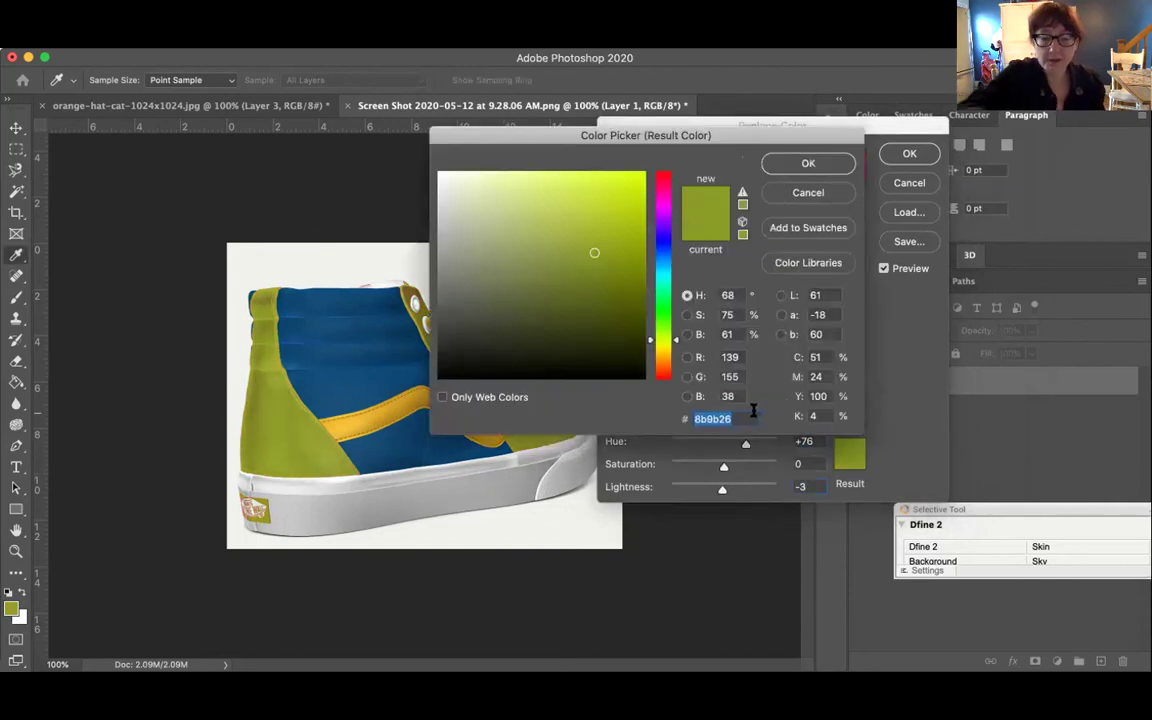
text(8A0700)
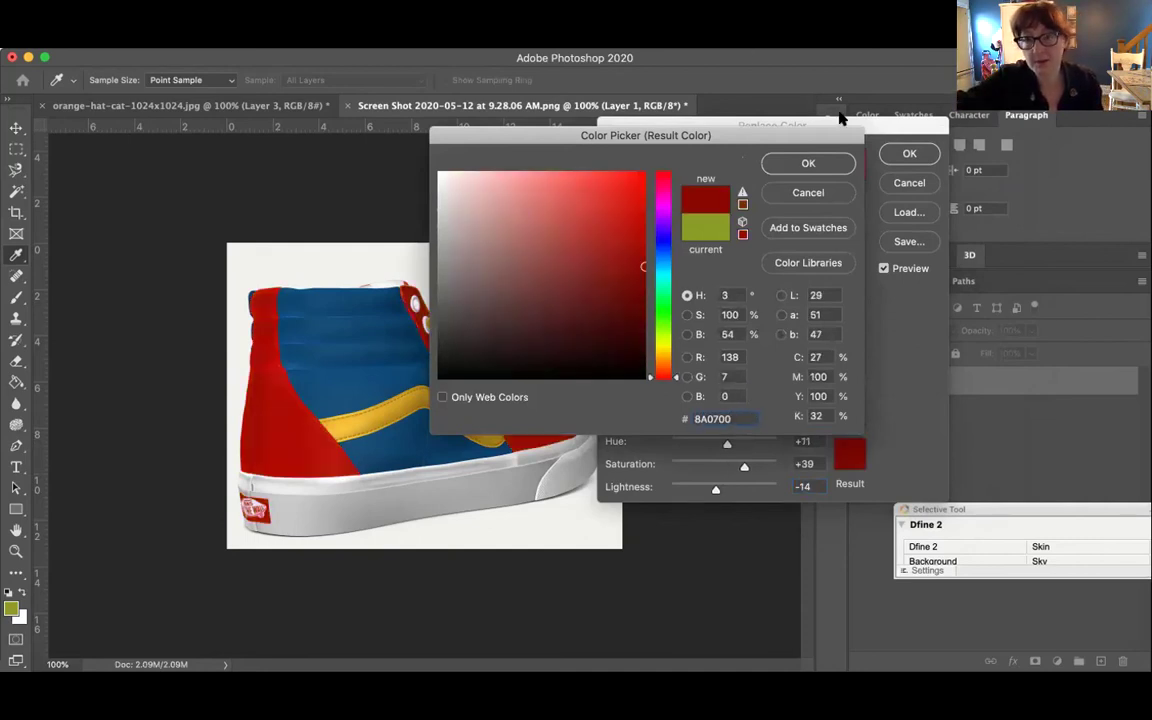
click(808, 163)
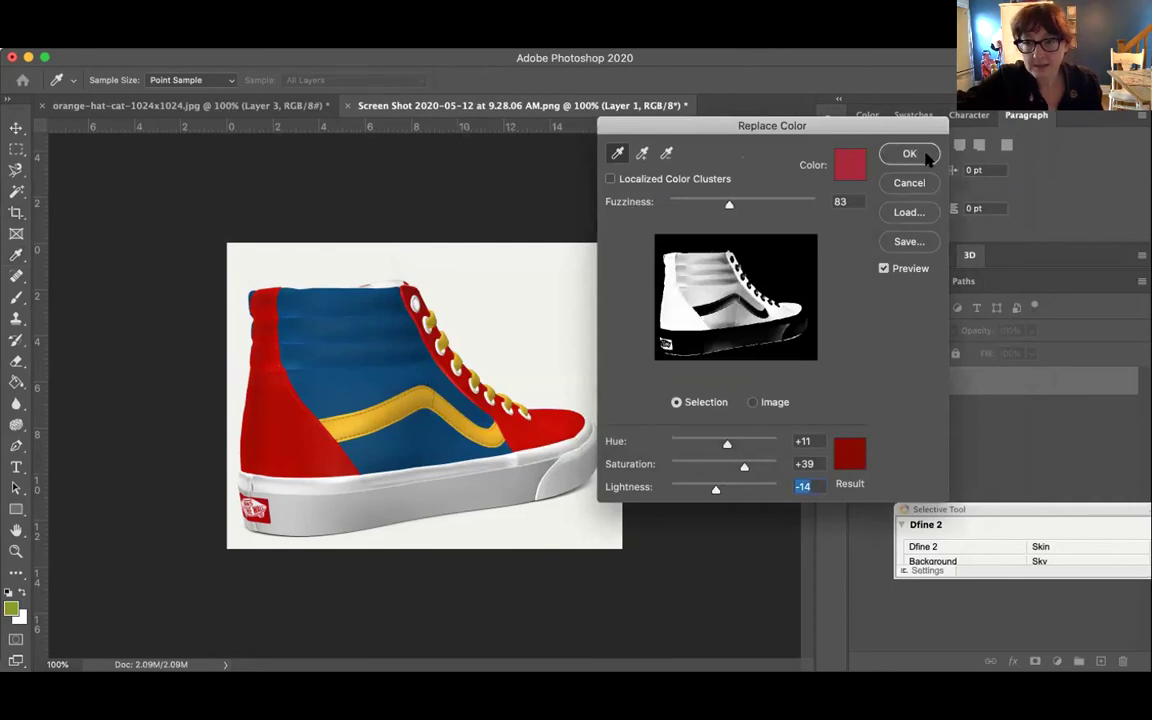
click(909, 154)
key(c)
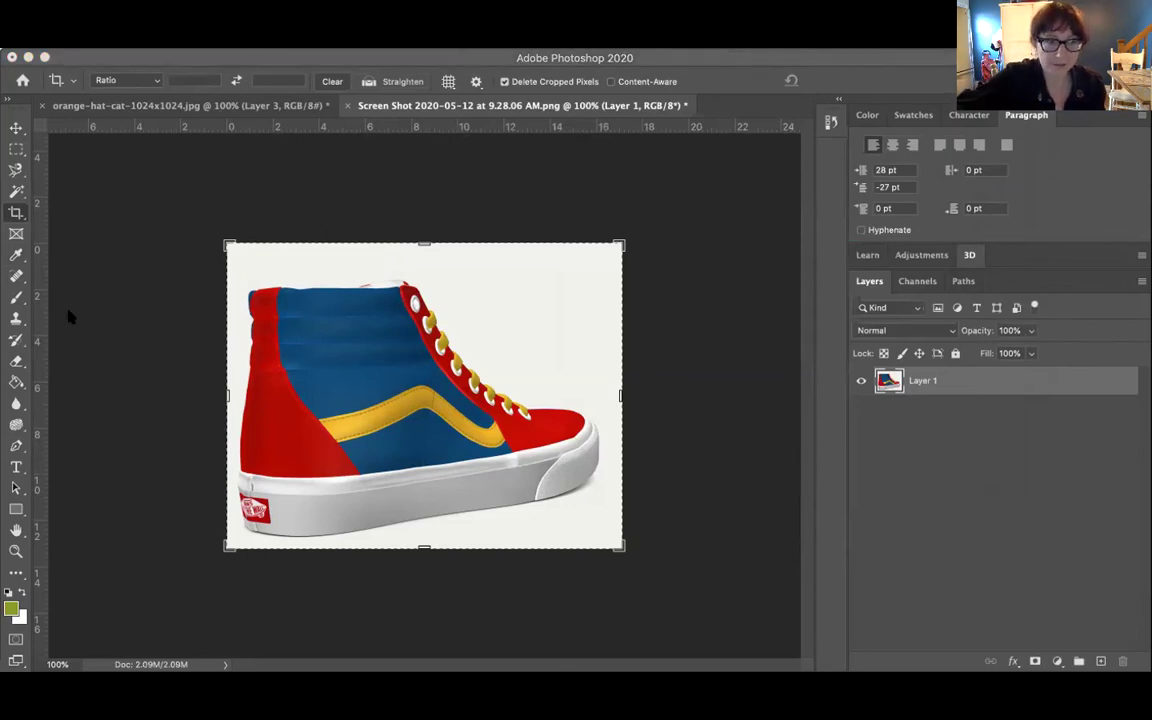
- Use Replace Color to sample the shoe's blue, widen Fuzziness, and set the Result colour to 226EB3
click(200, 38)
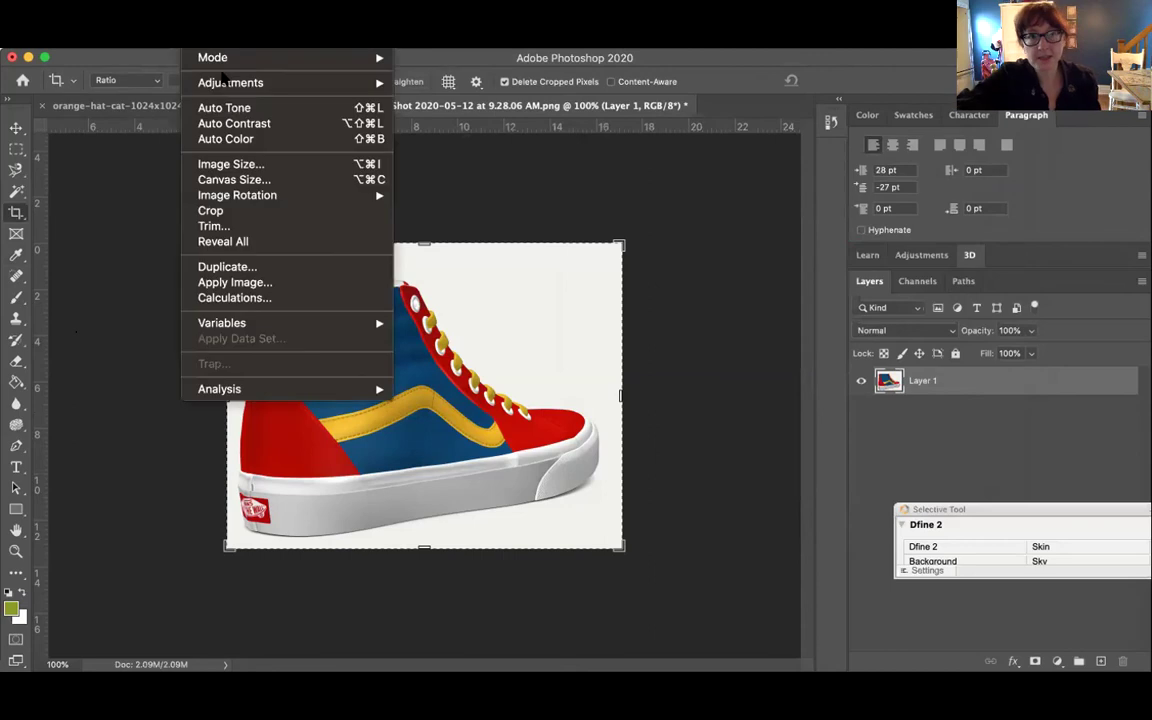
mouse_move(226, 82)
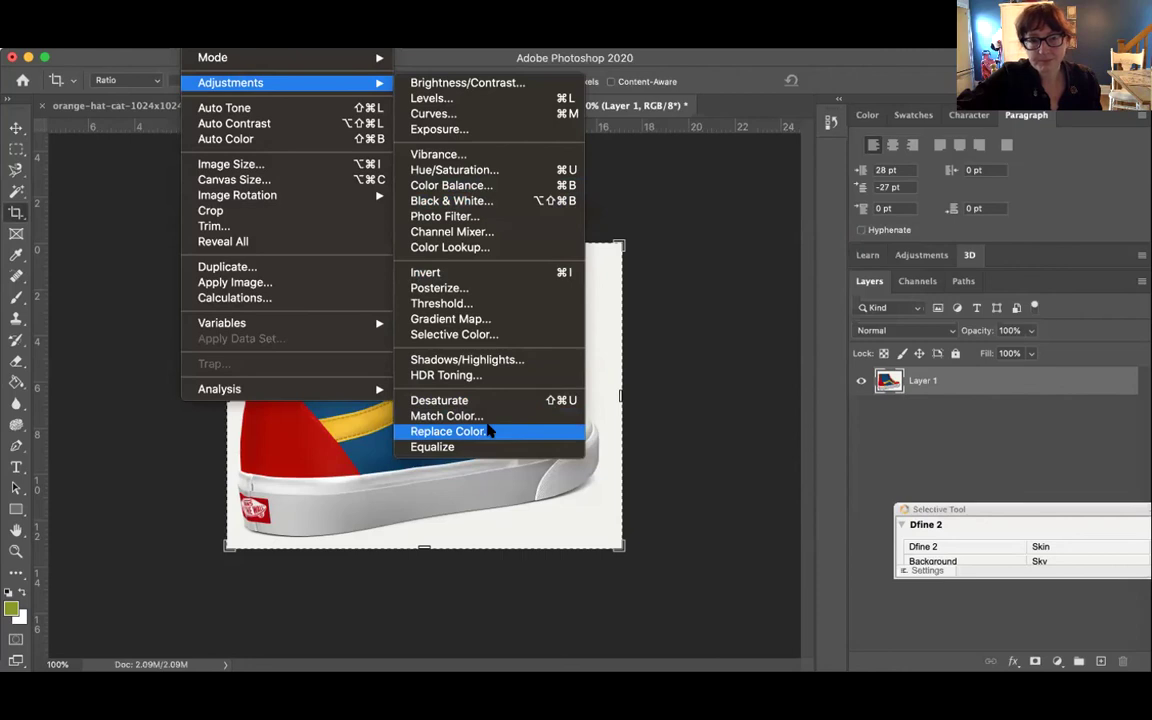
click(488, 431)
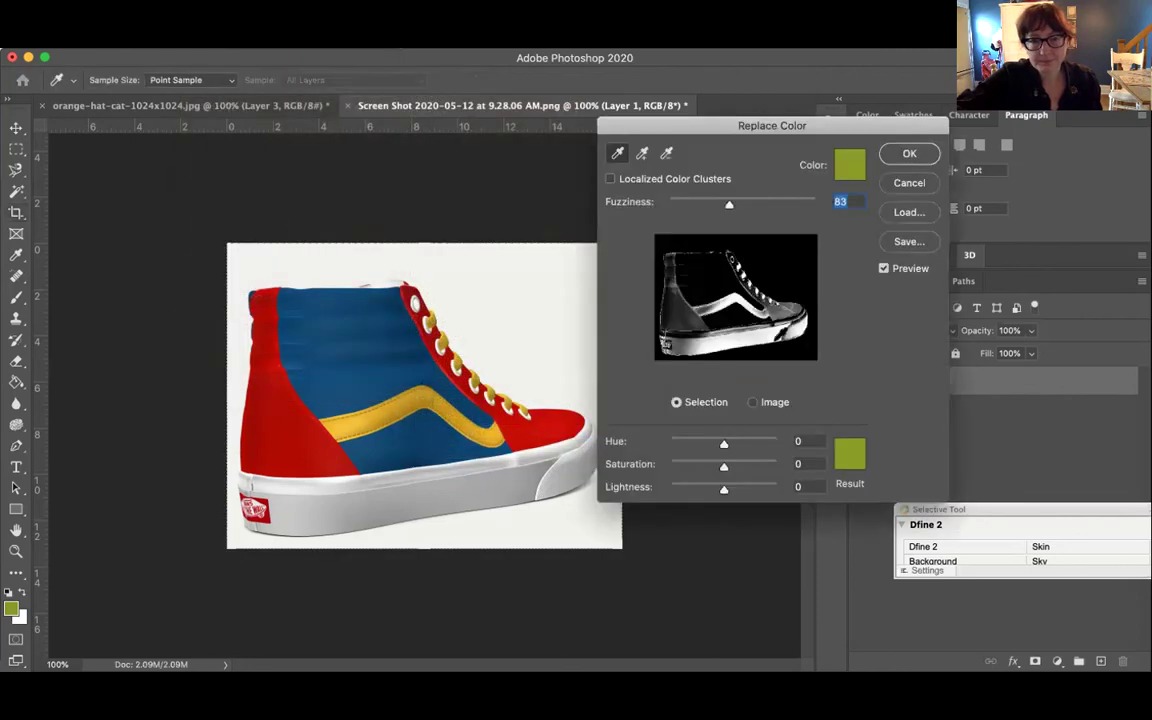
click(328, 336)
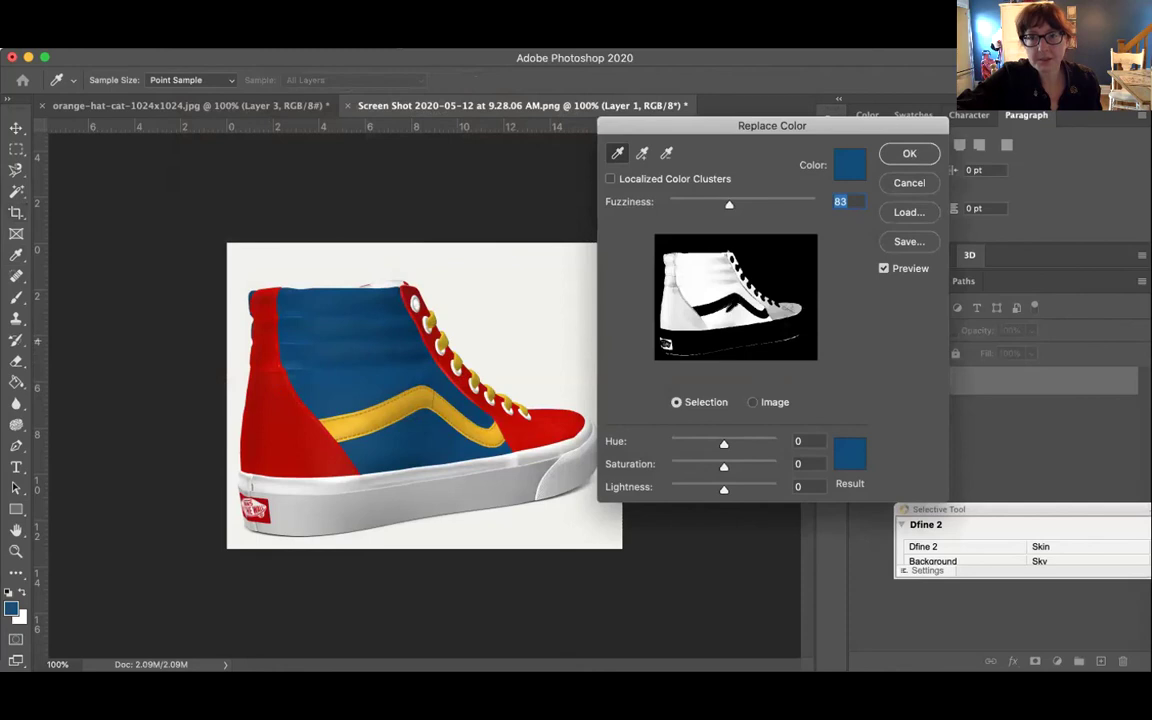
click(740, 204)
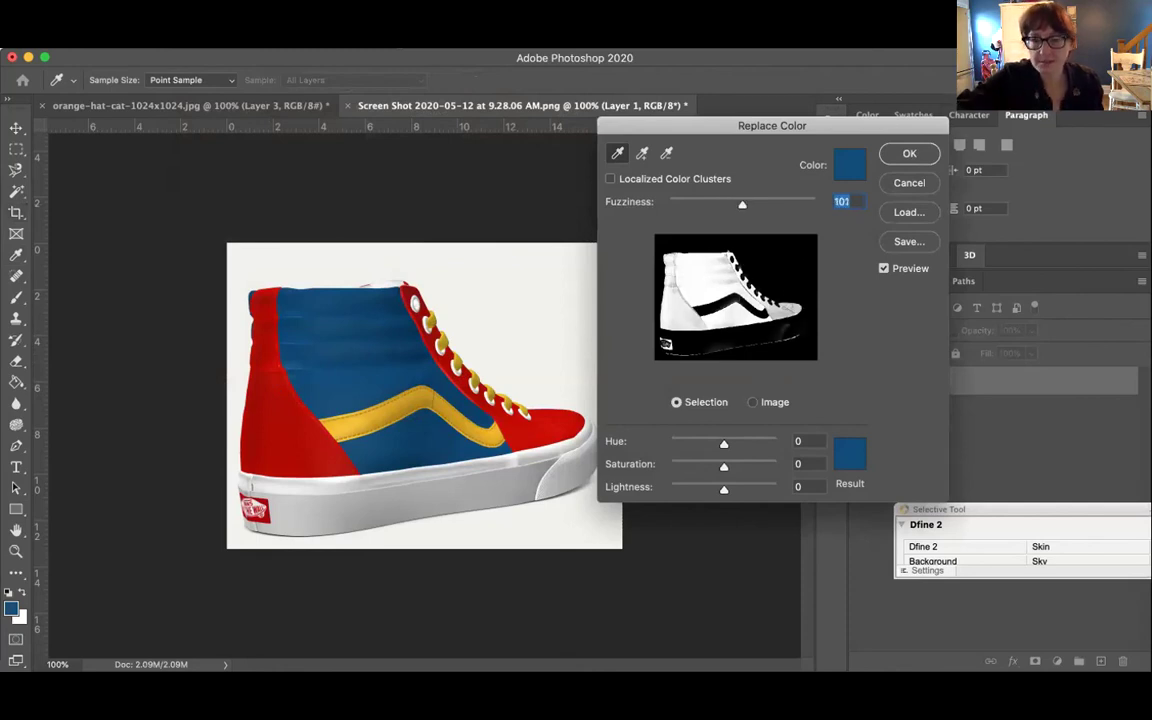
click(847, 456)
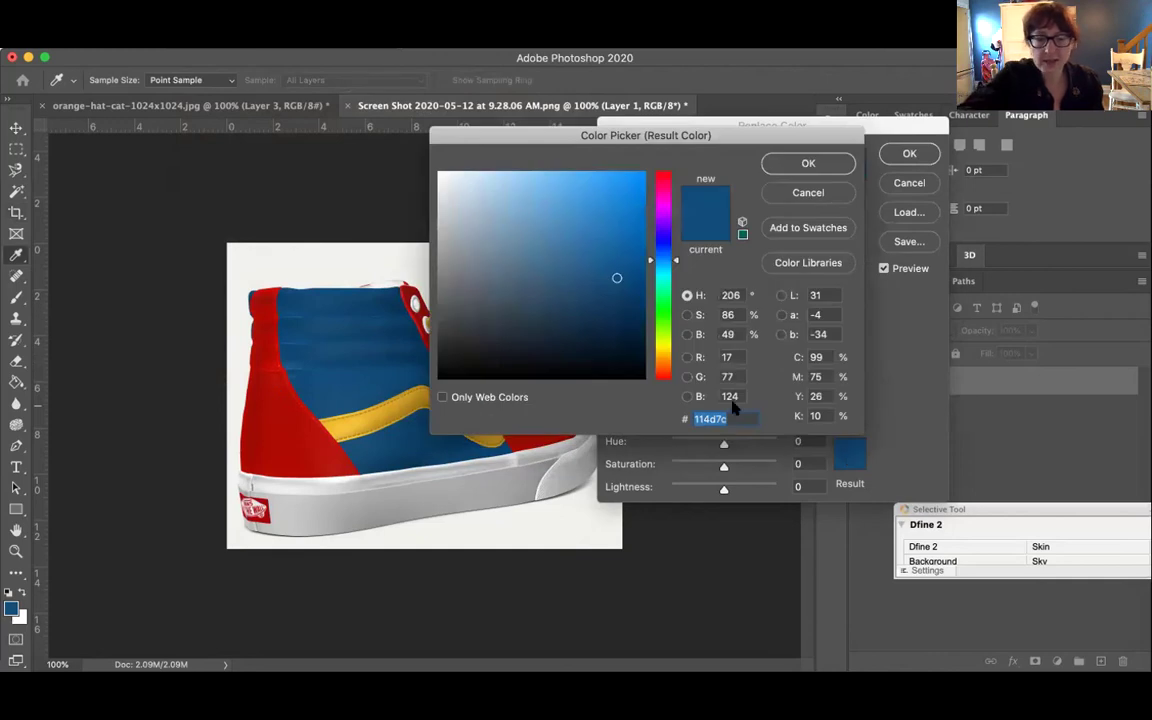
text(226EB3)
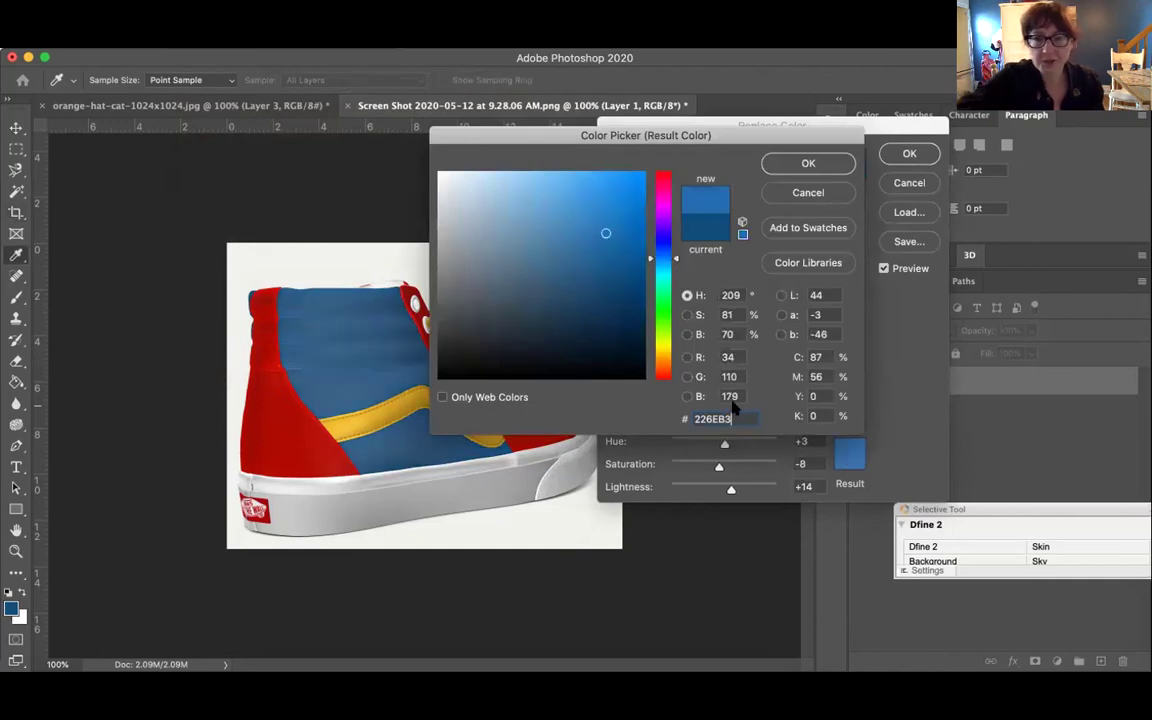
key(Return)
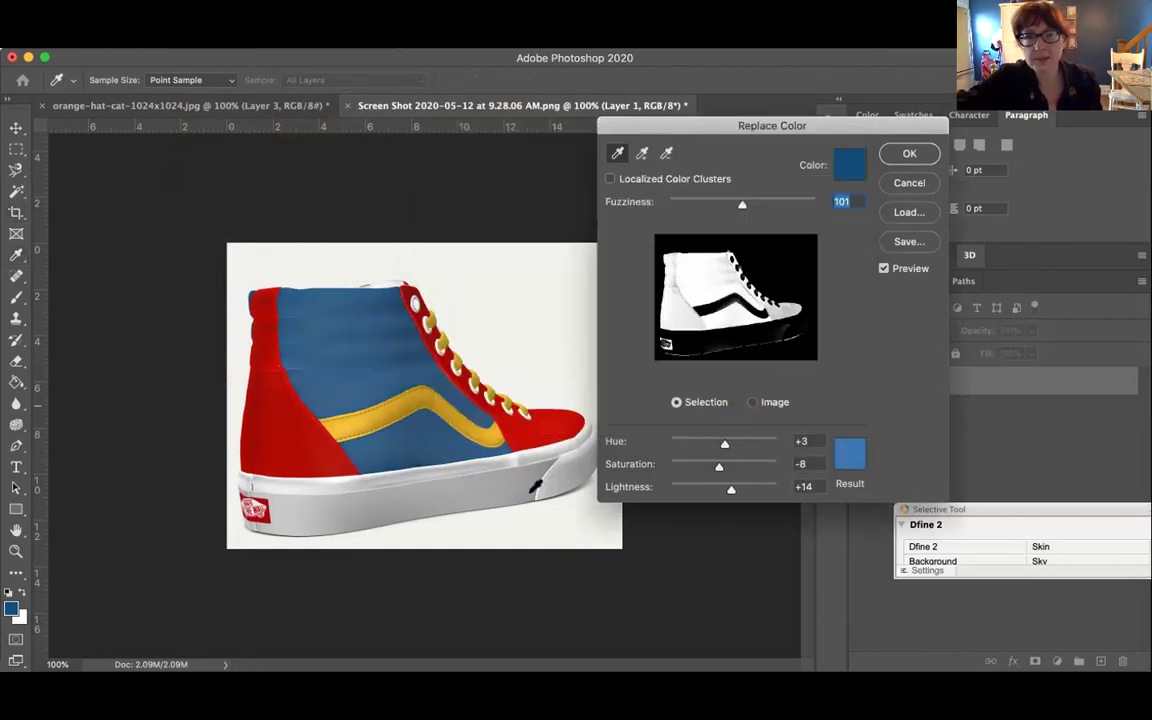
click(909, 153)
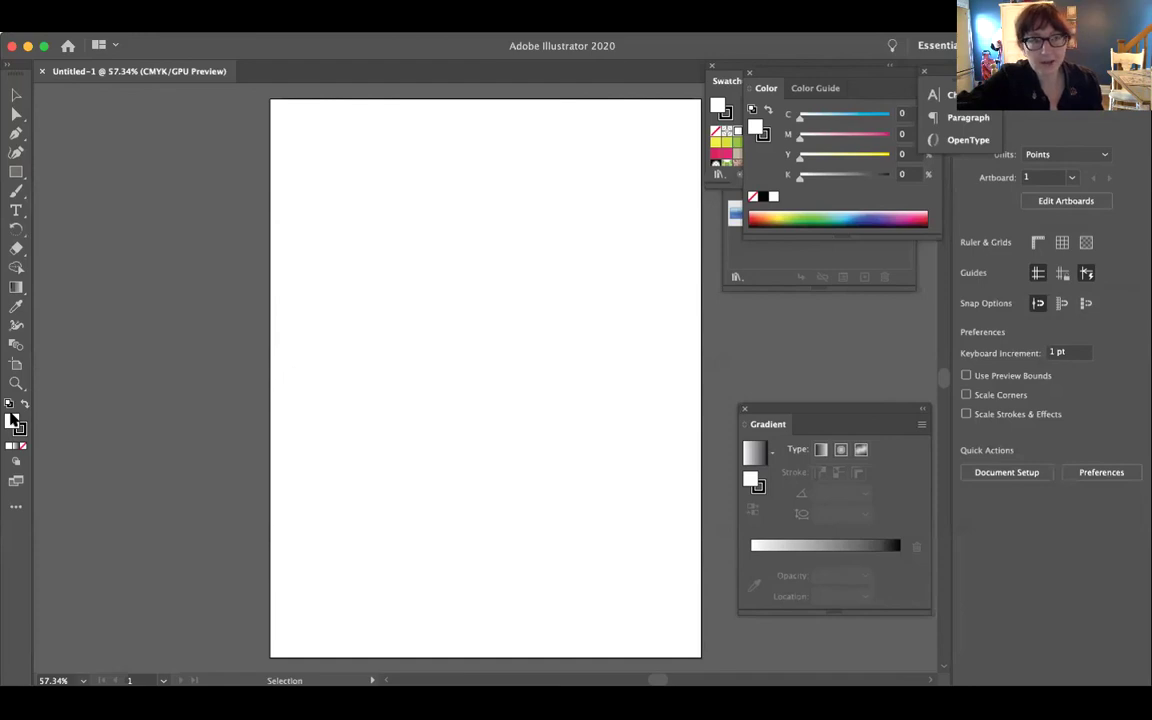
- Set the fill to blue 226EB3 and draw a square near the top of the page
double_click(13, 419)
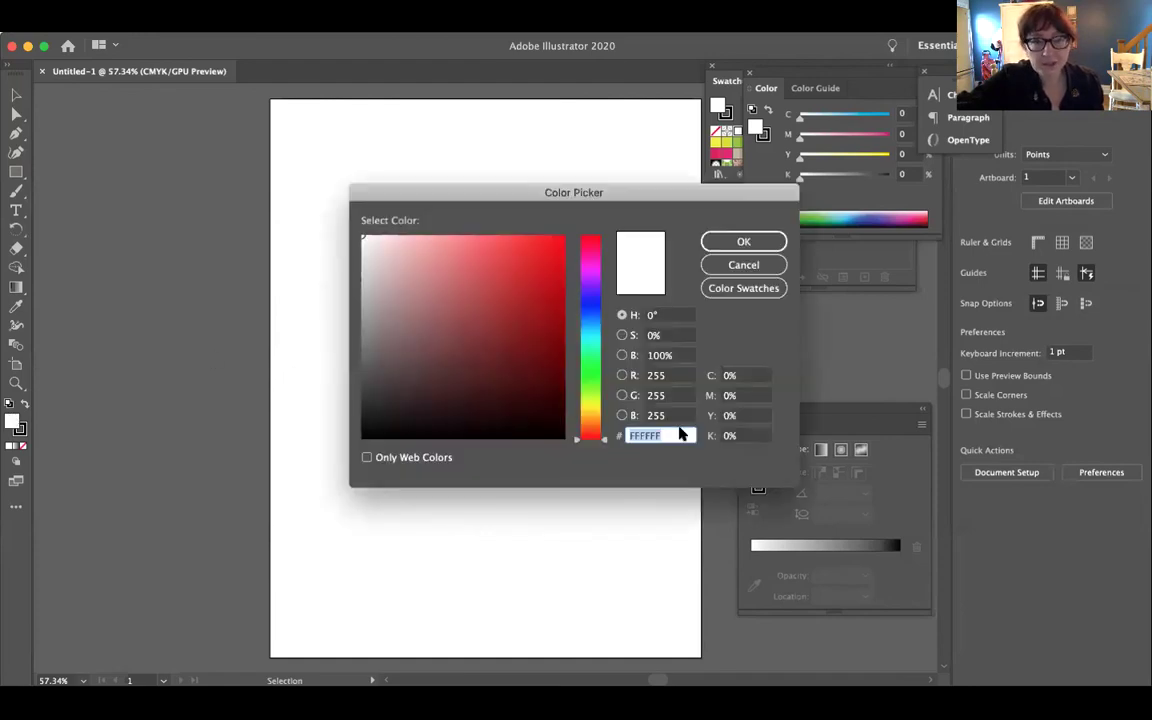
text(226EB3)
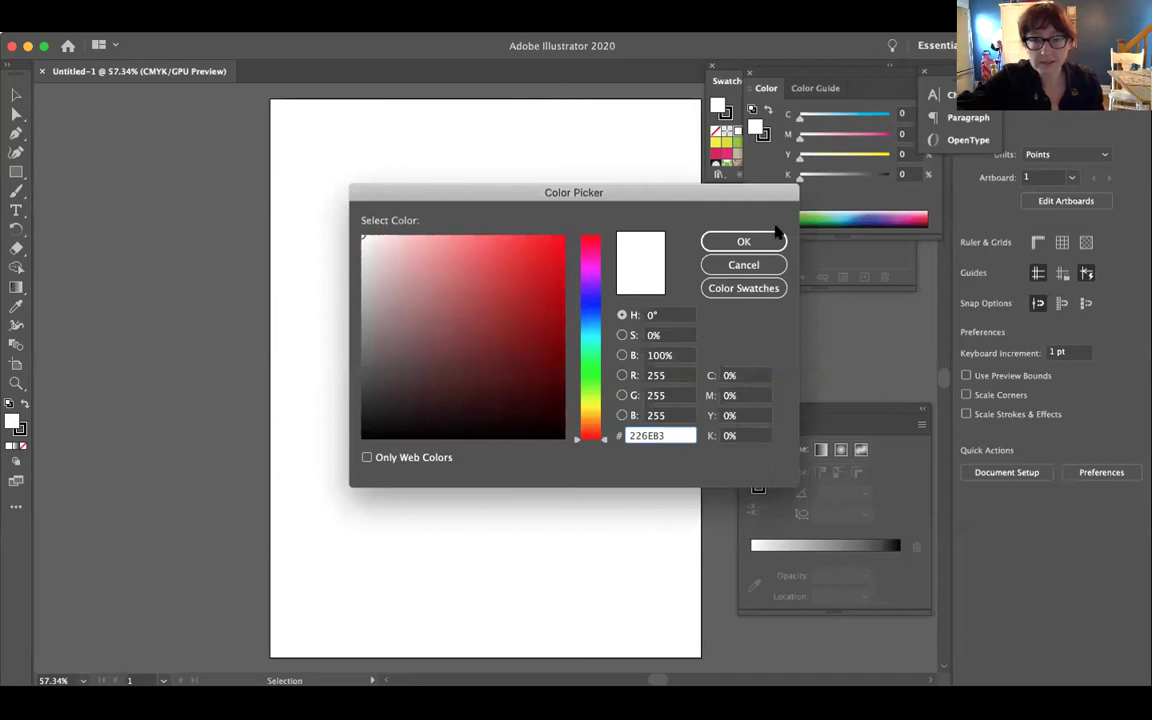
click(744, 241)
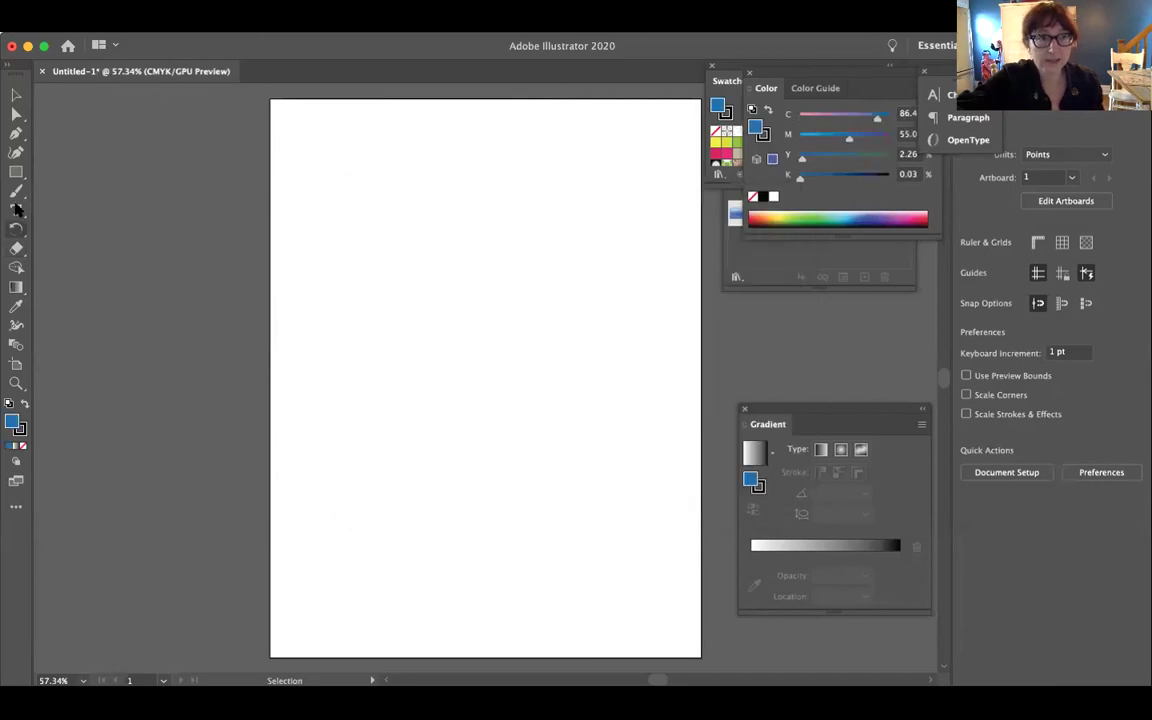
click(16, 172)
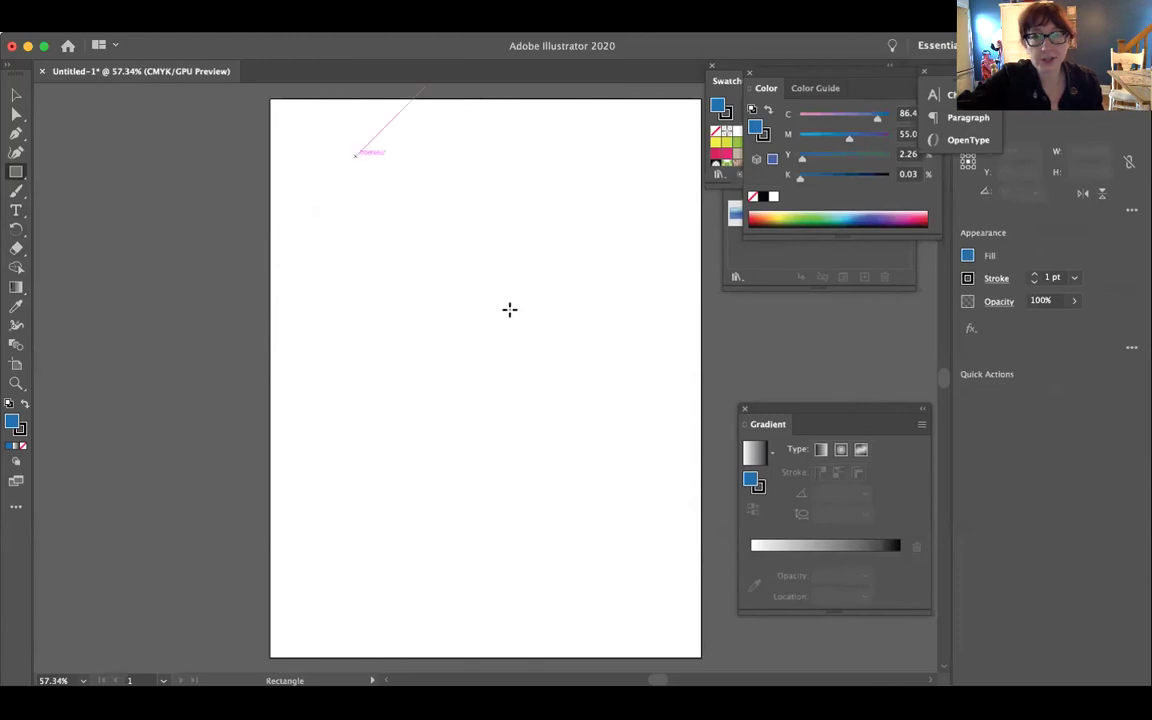
drag(355, 155, 510, 310)
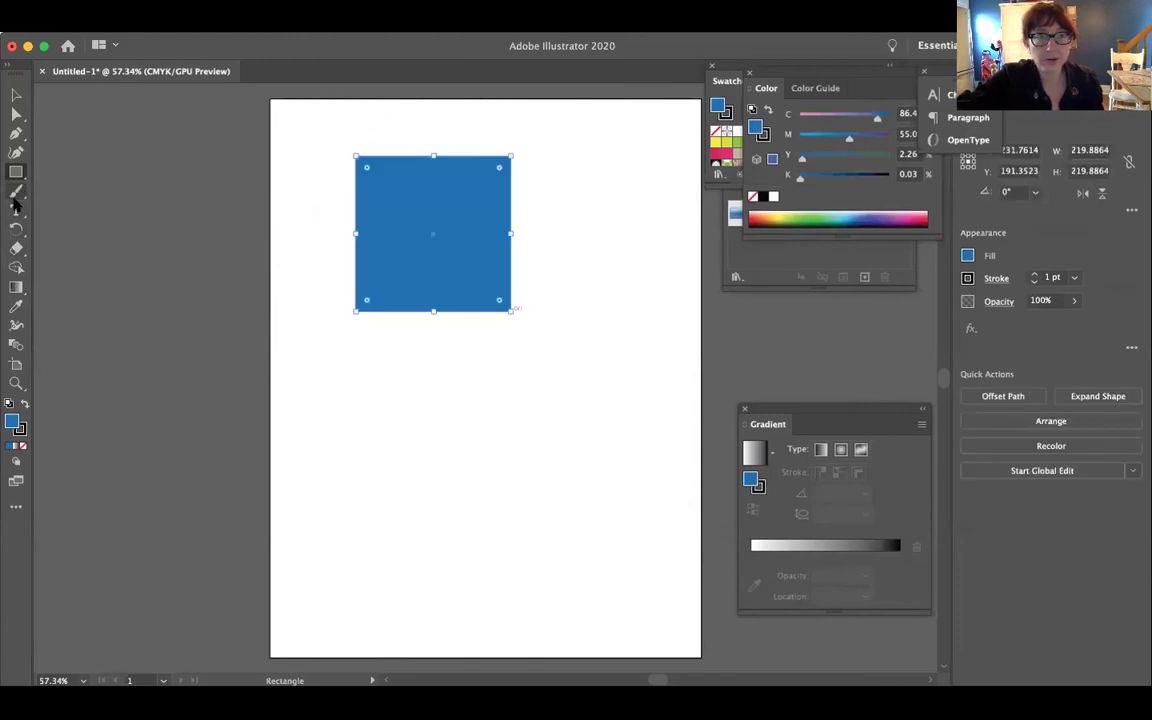
- Draw a circle below the square and fill it dark red 8A0708
drag(16, 172, 75, 192)
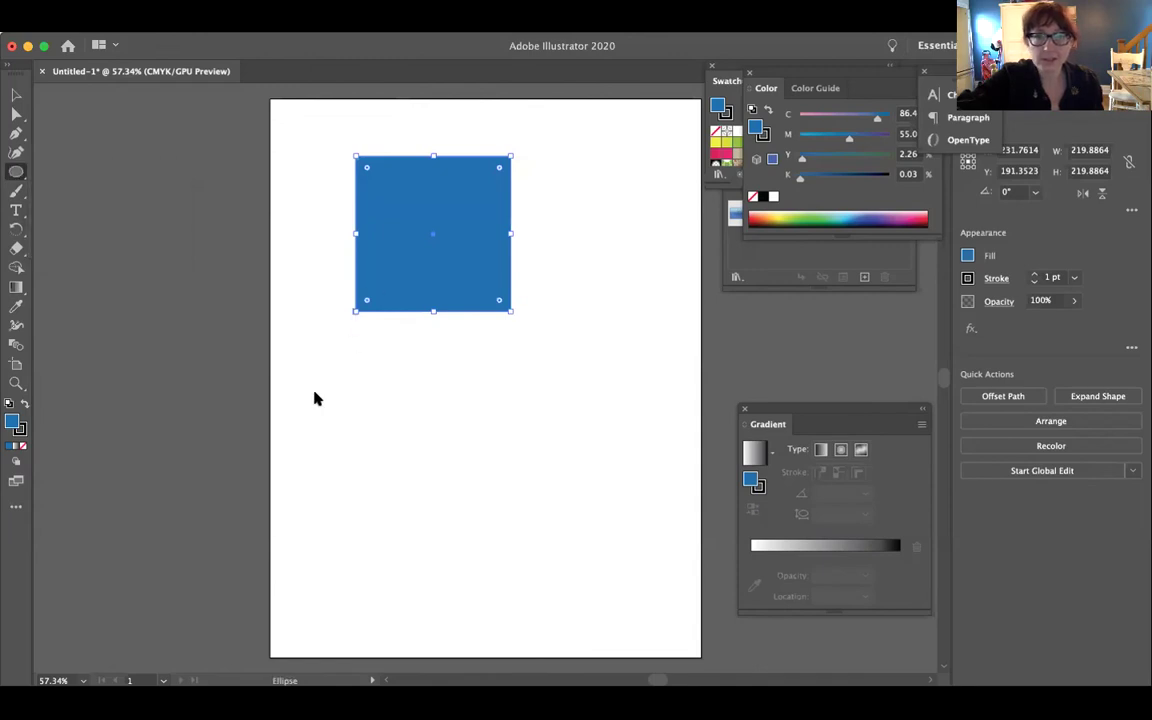
drag(316, 396, 484, 549)
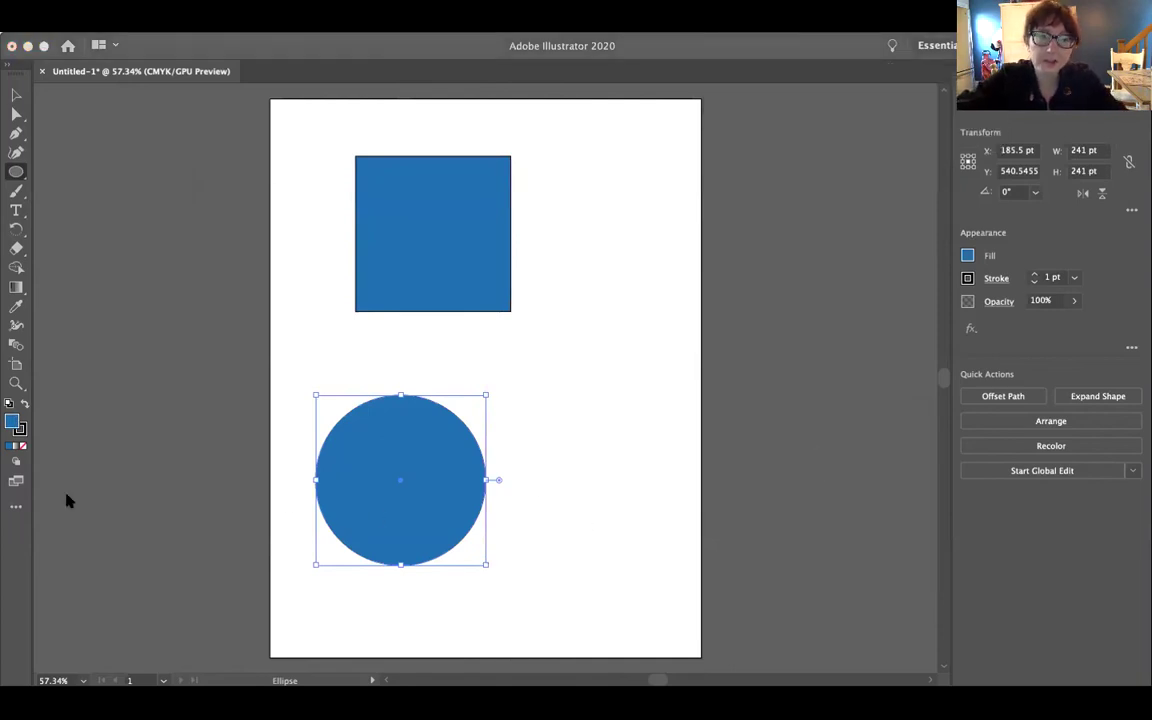
double_click(12, 421)
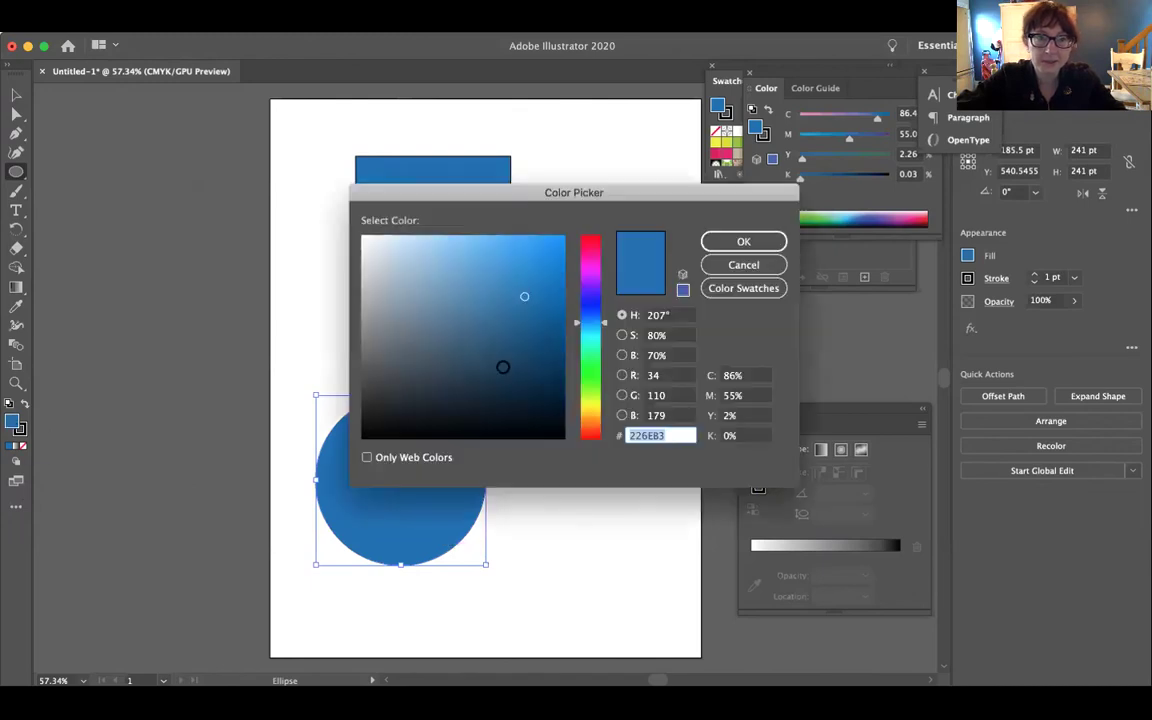
text(8A0708)
click(768, 245)
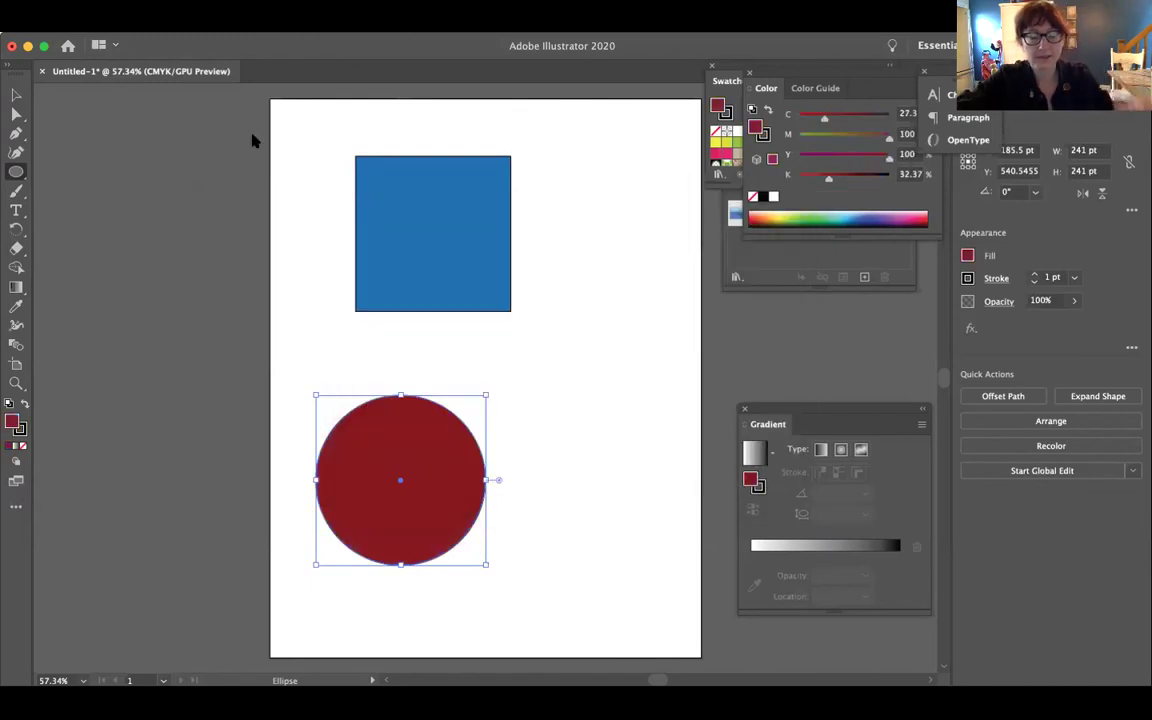
- Drag the dark red circle onto the blue square and scale it to fit the square exactly
click(16, 94)
drag(412, 441, 452, 215)
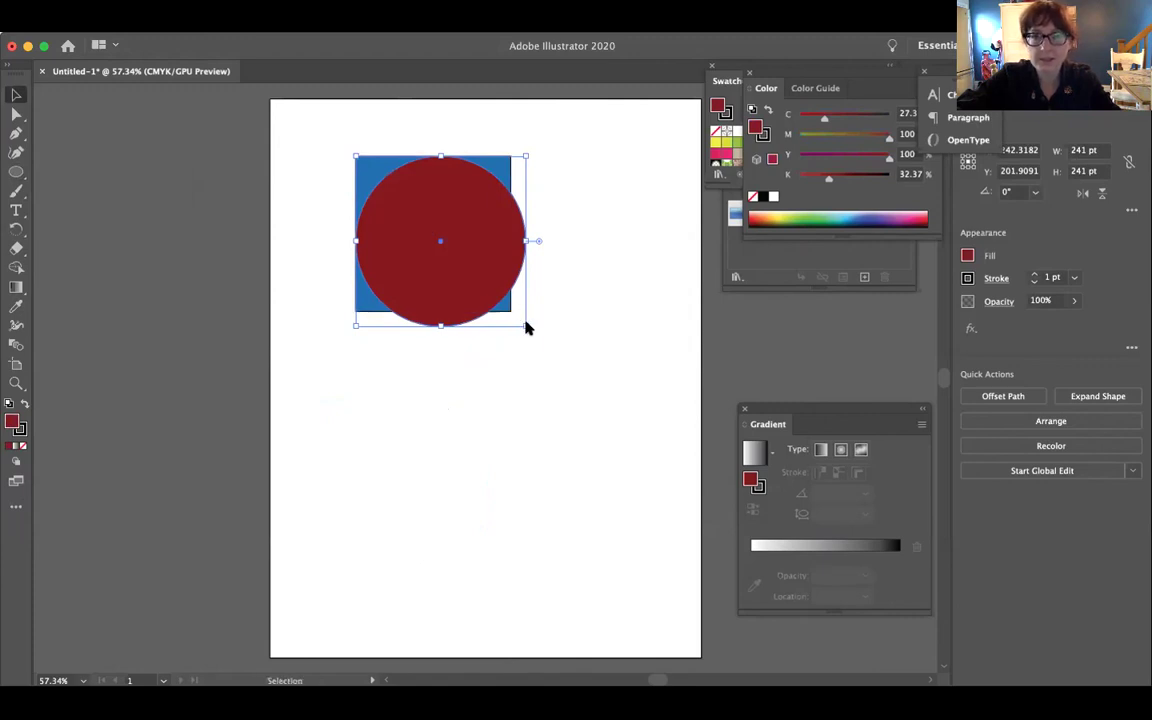
drag(527, 328, 511, 313)
click(591, 391)
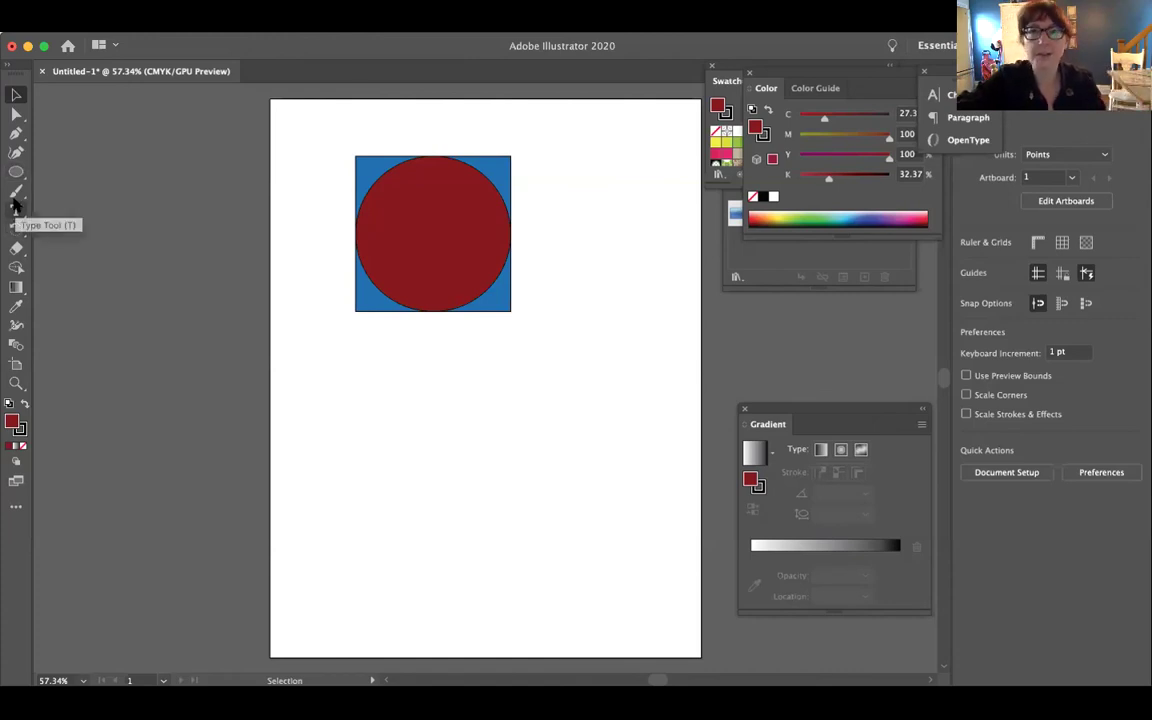
- Look through the Color Guide and Color panels, then expand Swatches to show the full grid
click(826, 88)
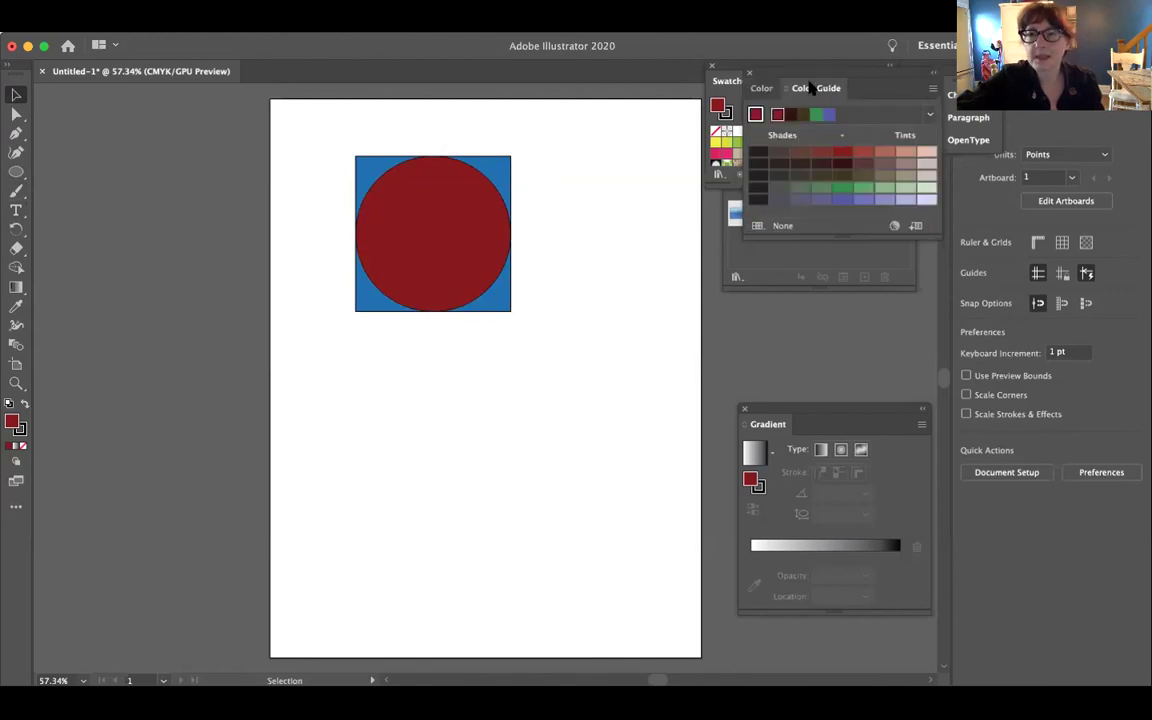
click(764, 88)
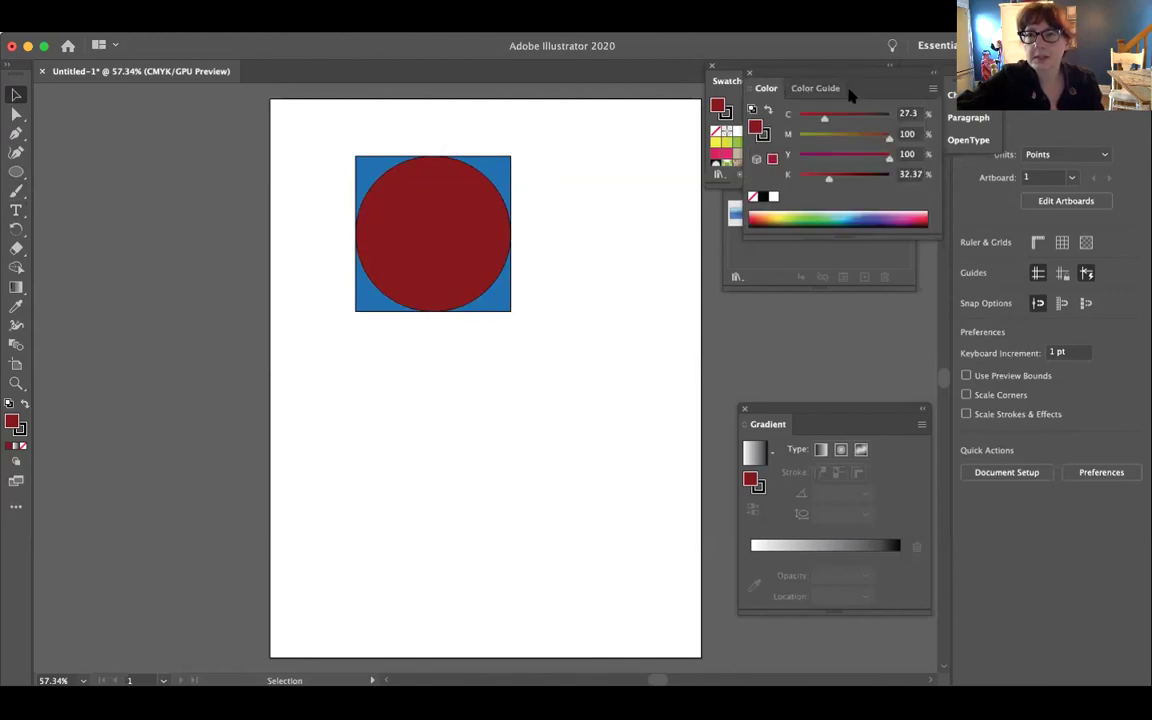
click(894, 134)
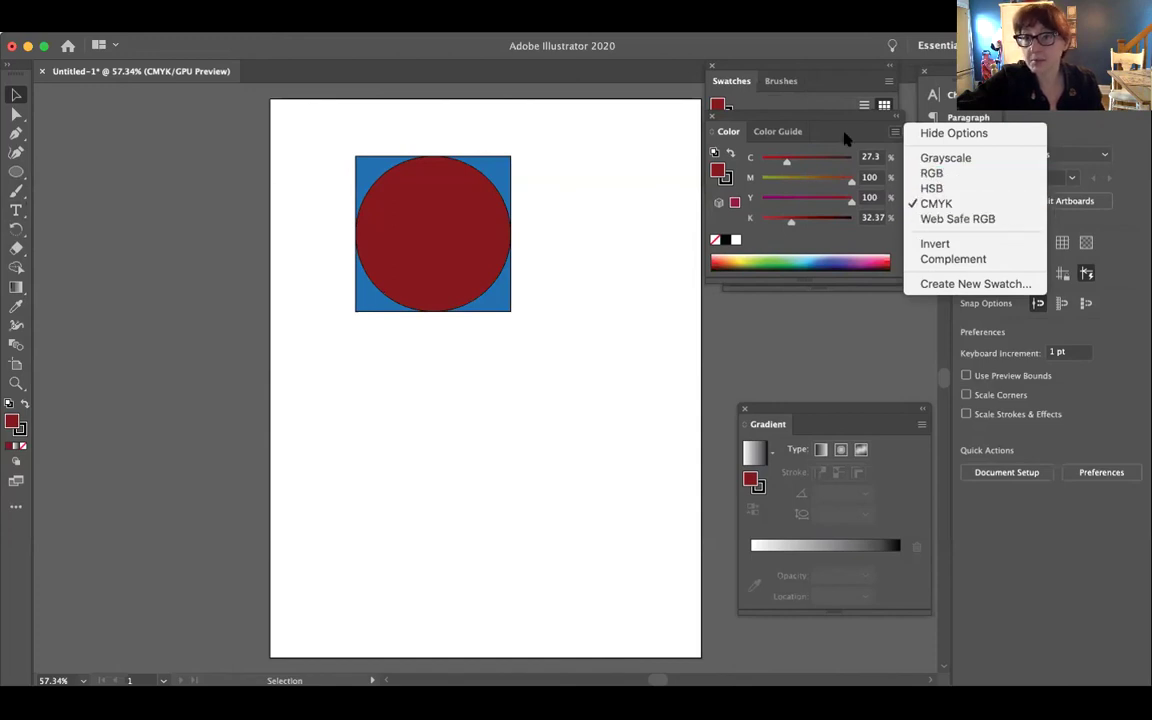
click(817, 72)
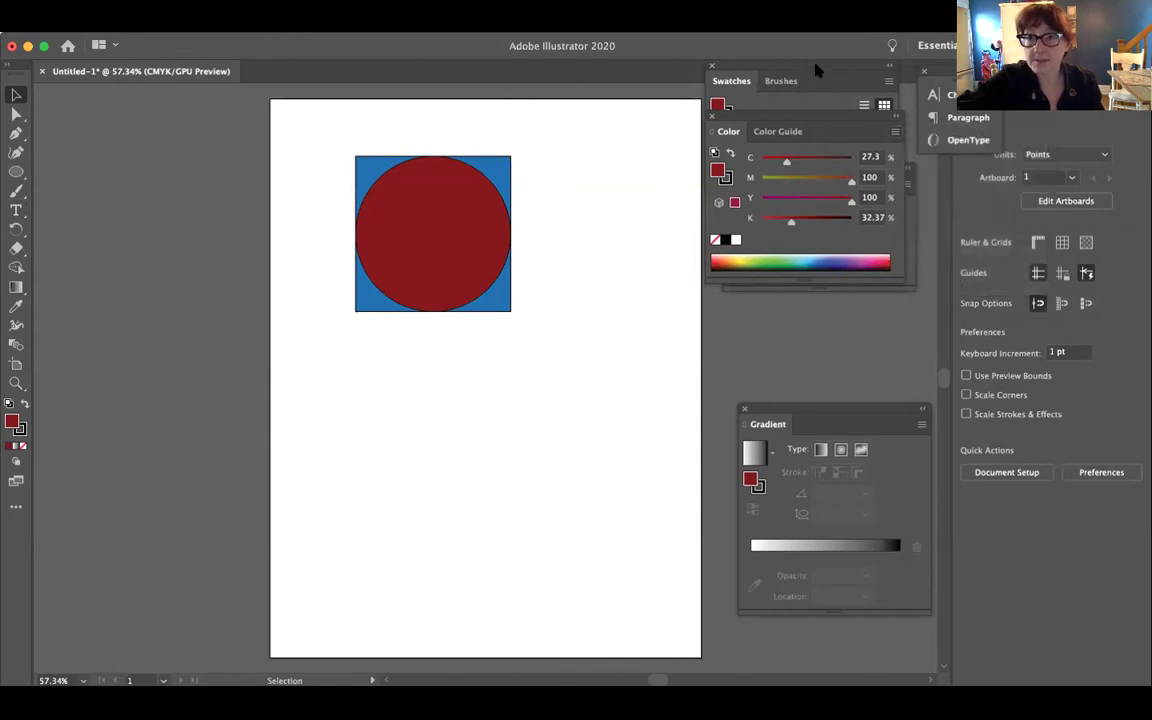
click(770, 115)
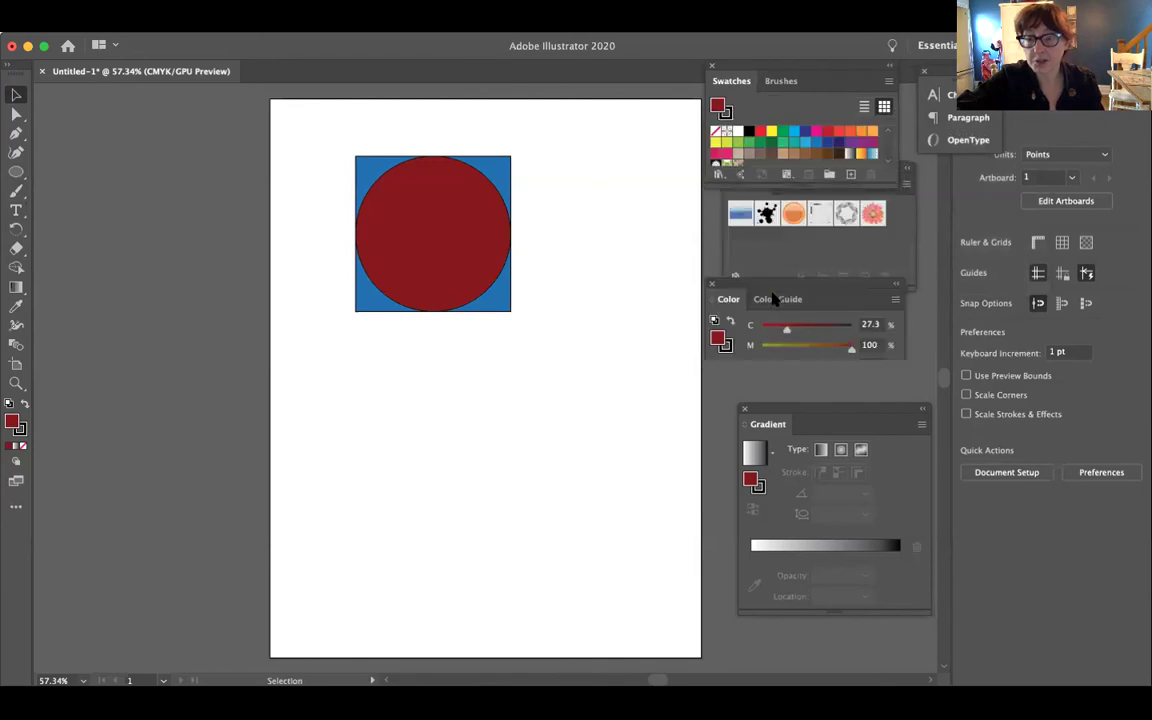
- Open the PANTONE+ Pastels & Neons Uncoated library from the Swatches menu's Color Books
click(889, 81)
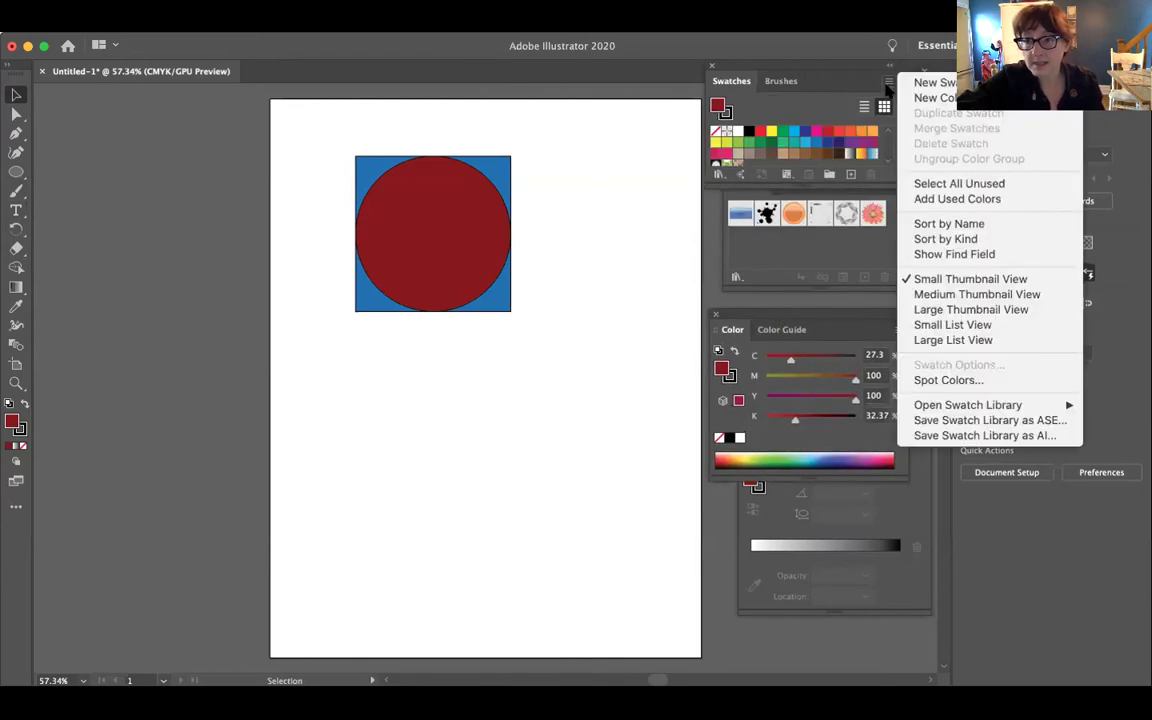
mouse_move(1003, 404)
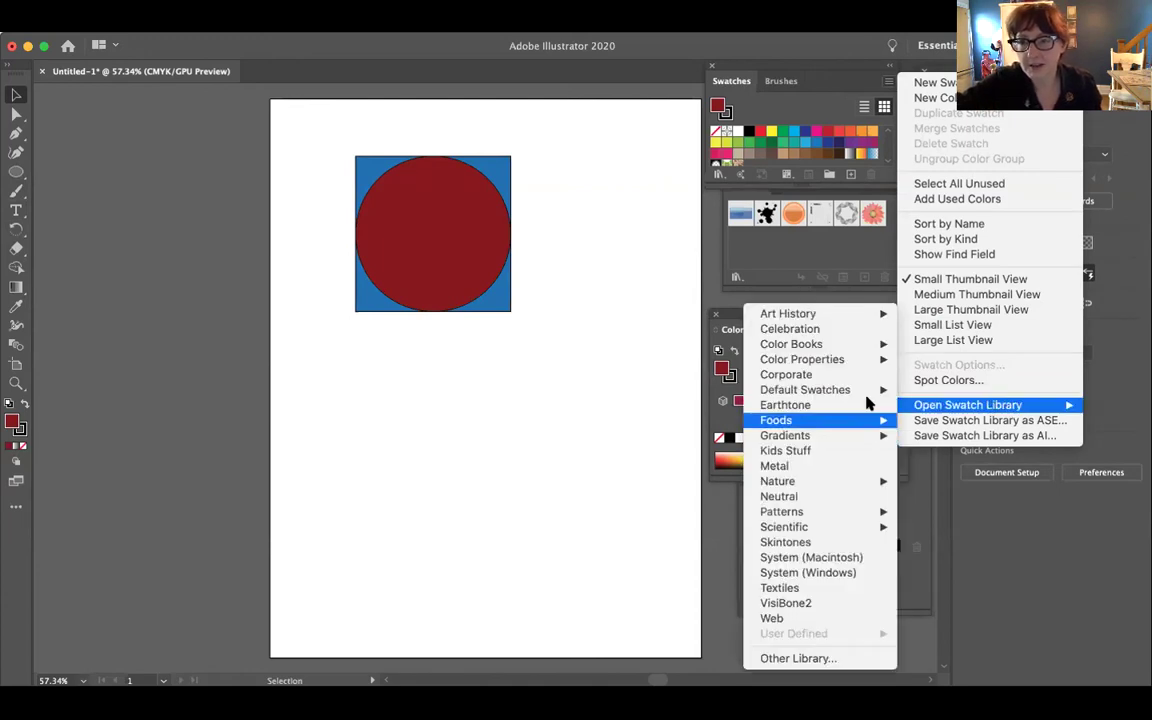
mouse_move(865, 355)
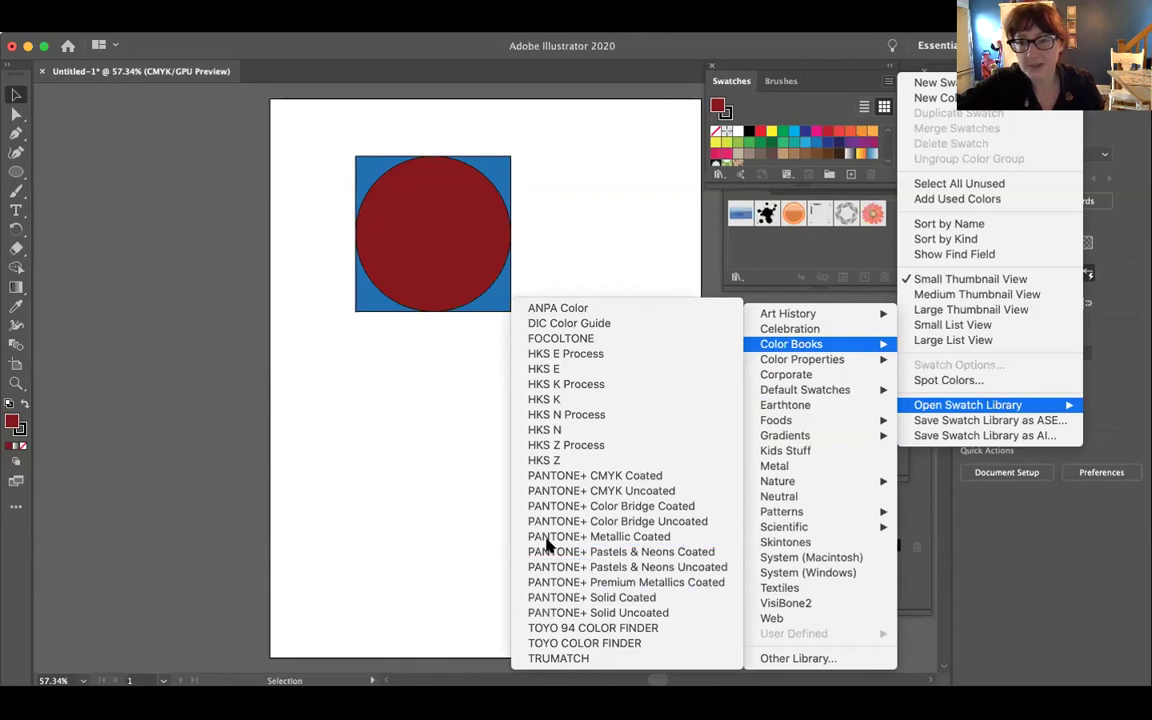
click(614, 567)
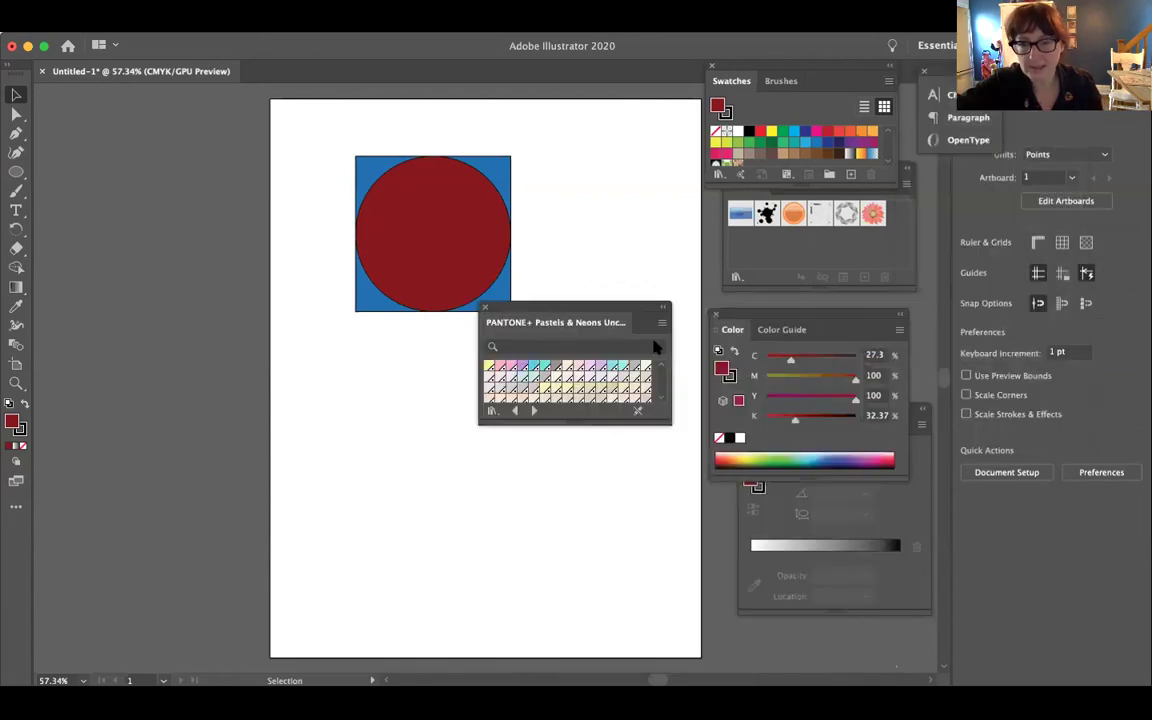
- Sort the Pantone library by name in Large List View, enlarge and browse it, then close it
click(662, 322)
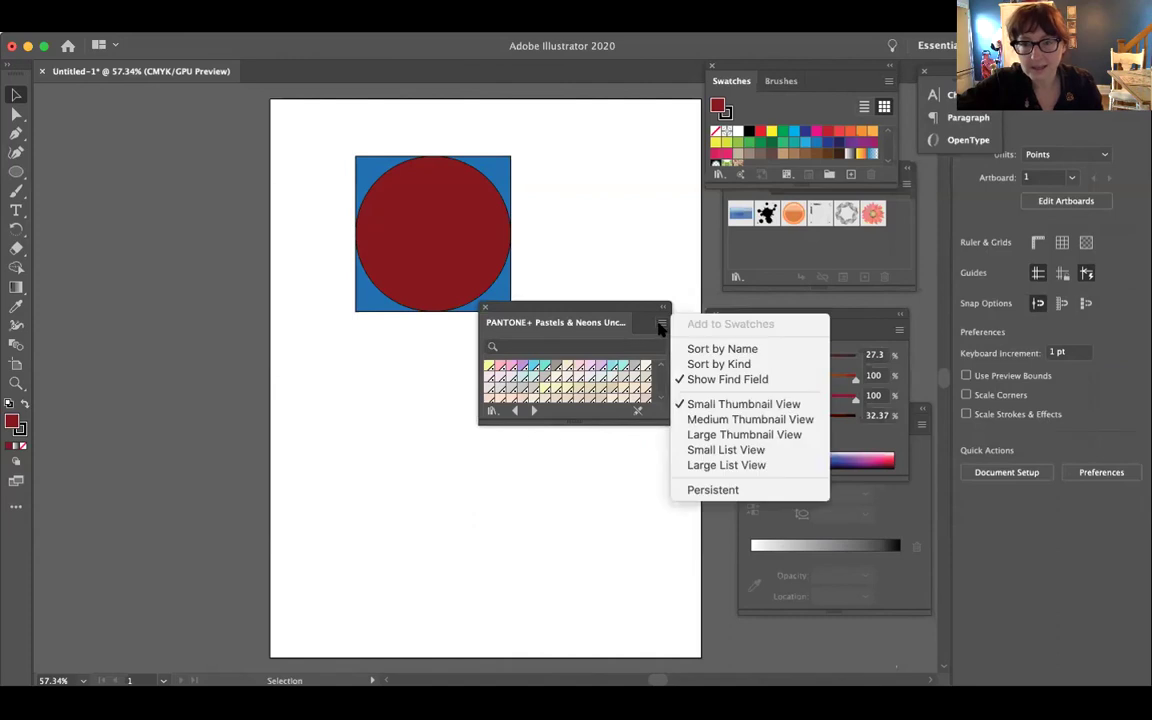
click(745, 347)
click(660, 325)
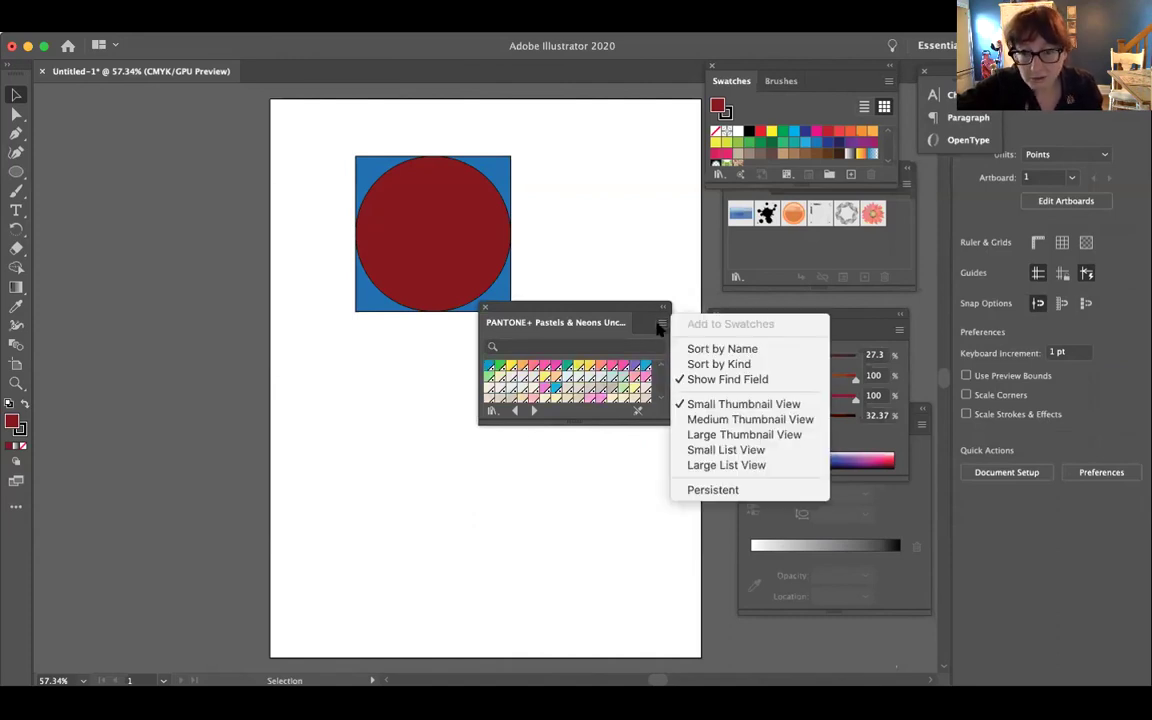
click(726, 465)
drag(663, 418, 755, 630)
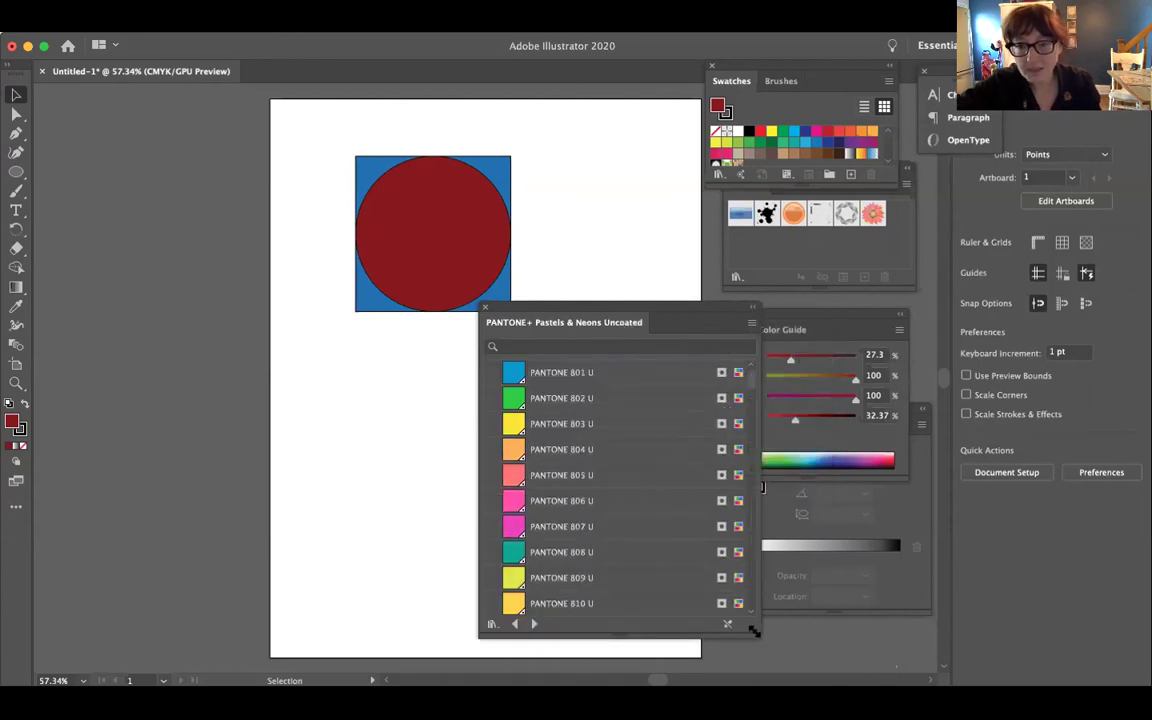
scroll(684, 458, down, 15)
scroll(684, 458, down, 15)
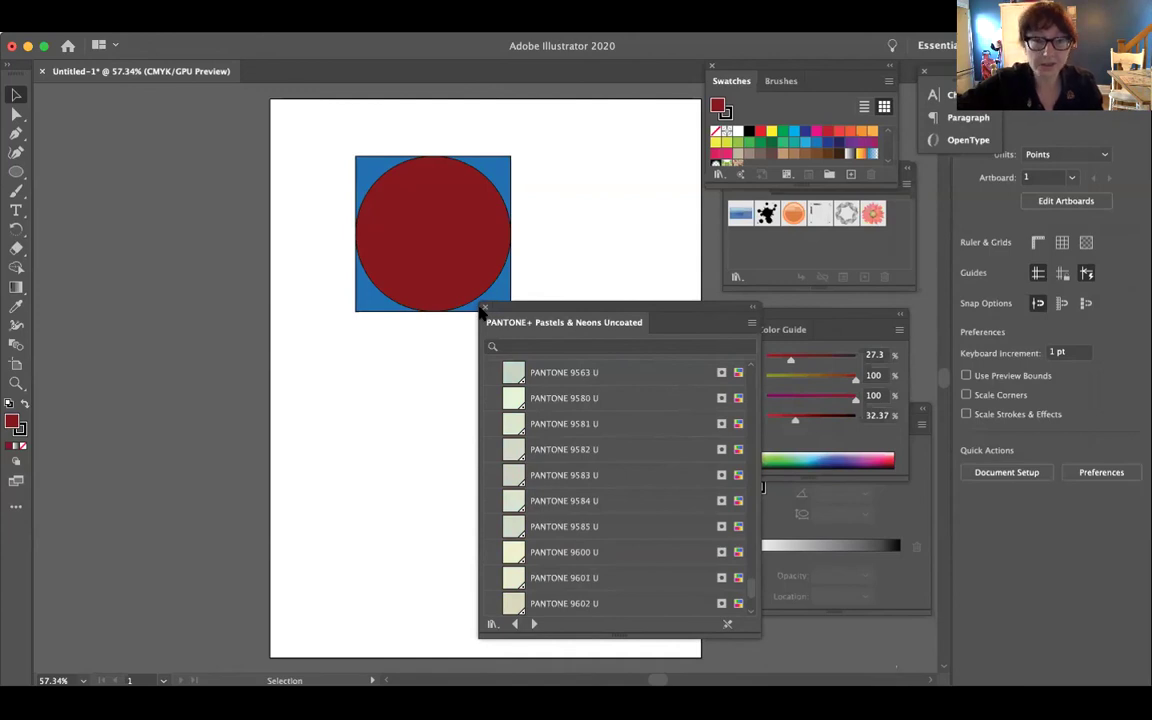
click(484, 308)
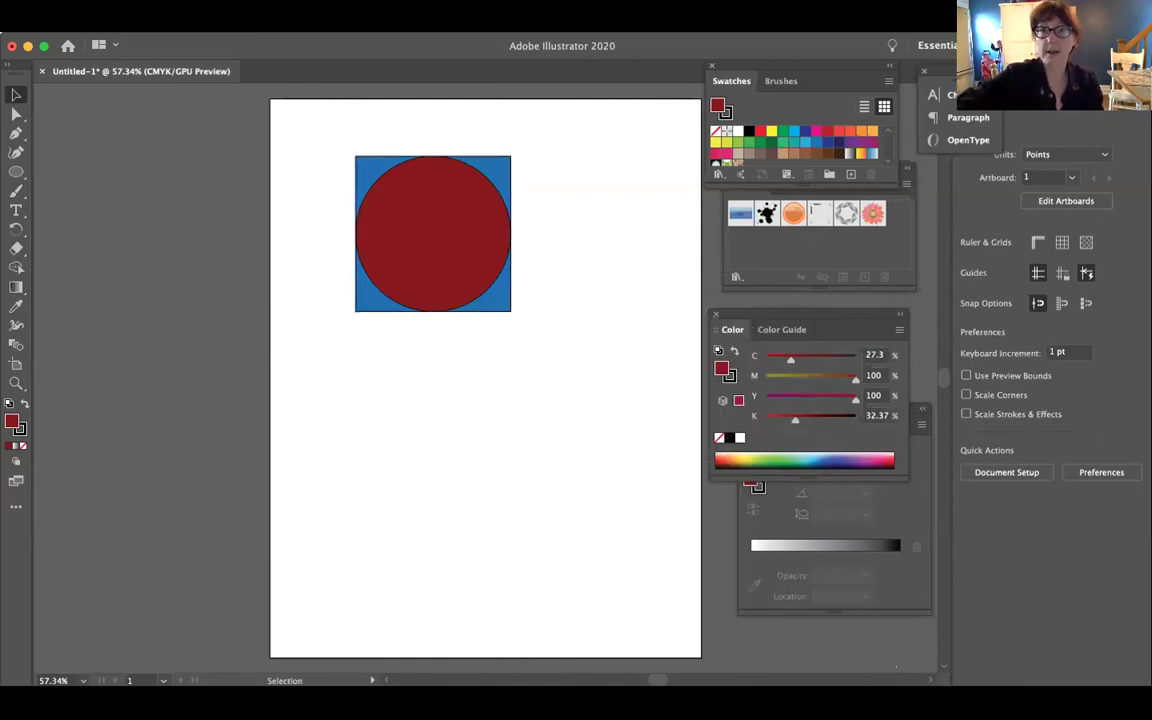